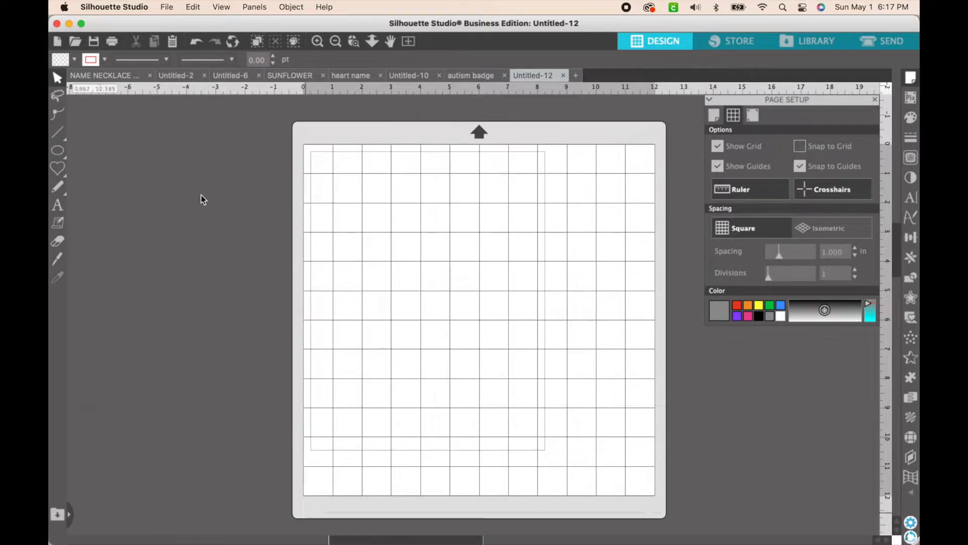
Switch to Google Chrome and examine the Tiana illustration pages on PNGEgg, including the related Disney Princess Tiana image
mouse_move(221, 542)
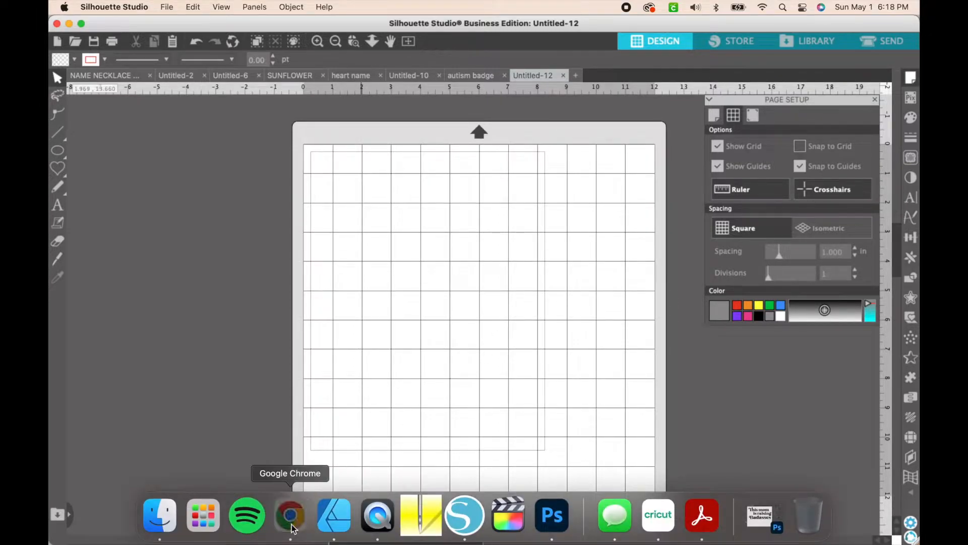
left_click(290, 536)
scroll(449, 247, "up", 5)
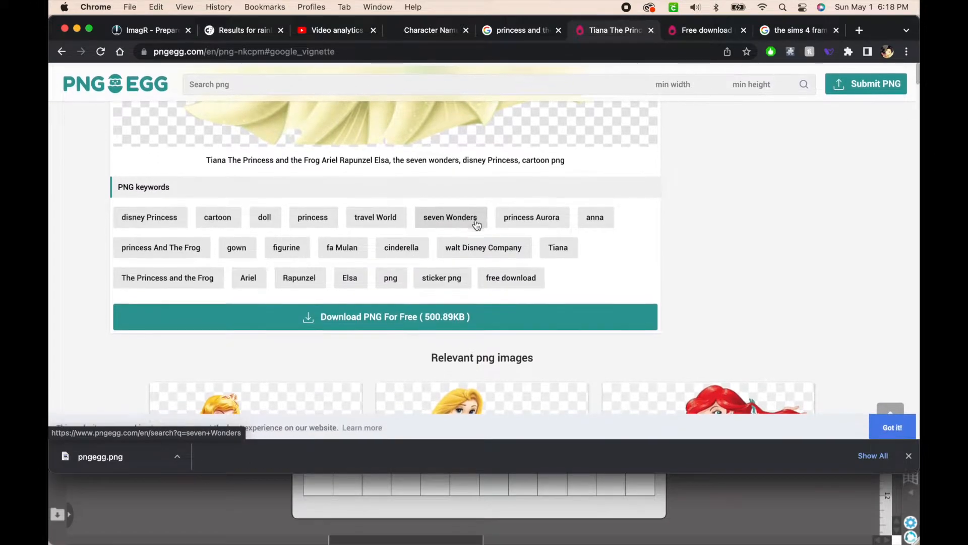
scroll(775, 173, "down", 5)
scroll(776, 173, "up", 7)
scroll(776, 174, "down", 9)
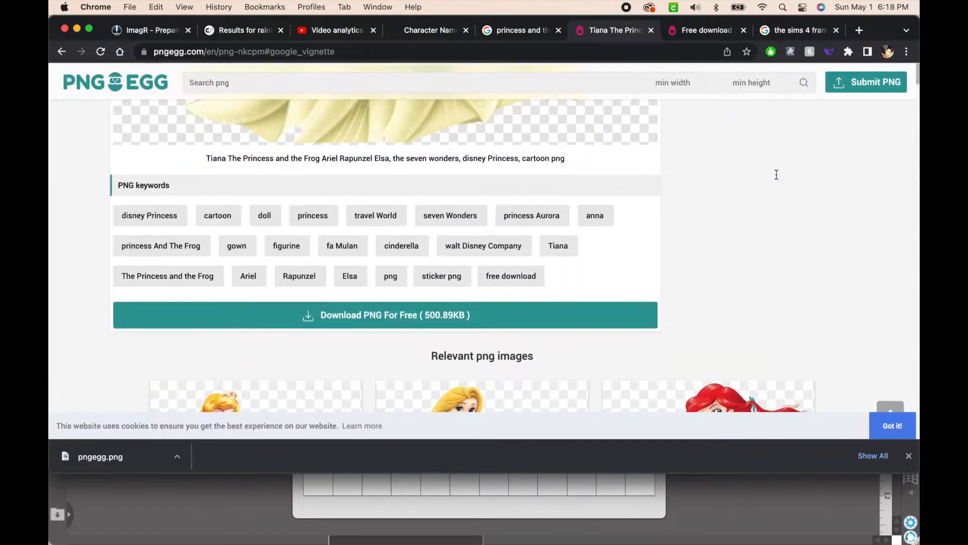
scroll(776, 174, "down", 3)
left_click(741, 183)
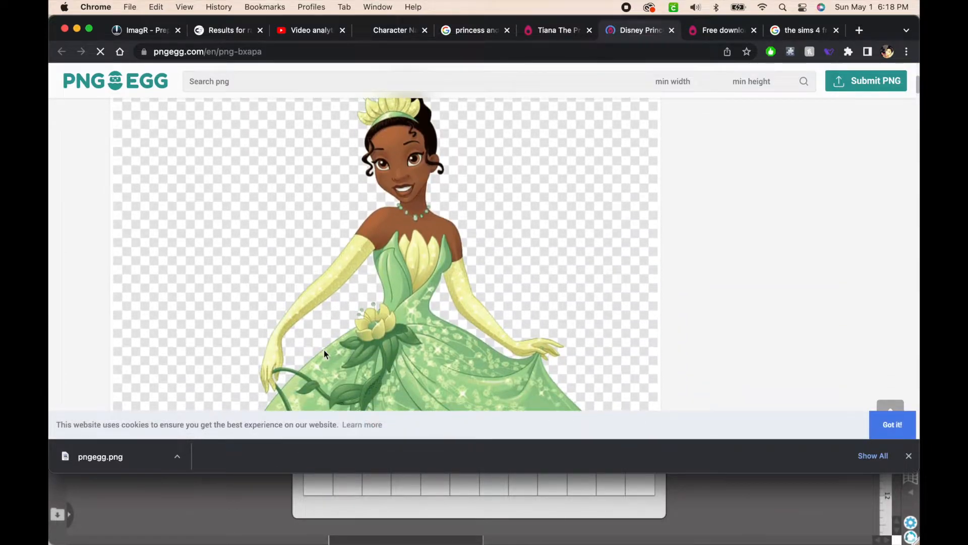
scroll(324, 351, "down", 4)
scroll(324, 354, "down", 5)
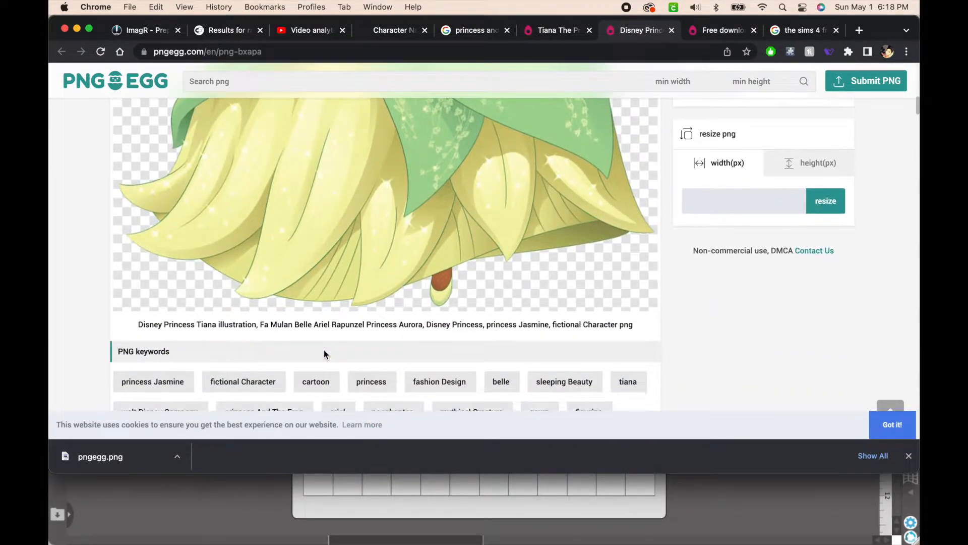
scroll(427, 270, "up", 10)
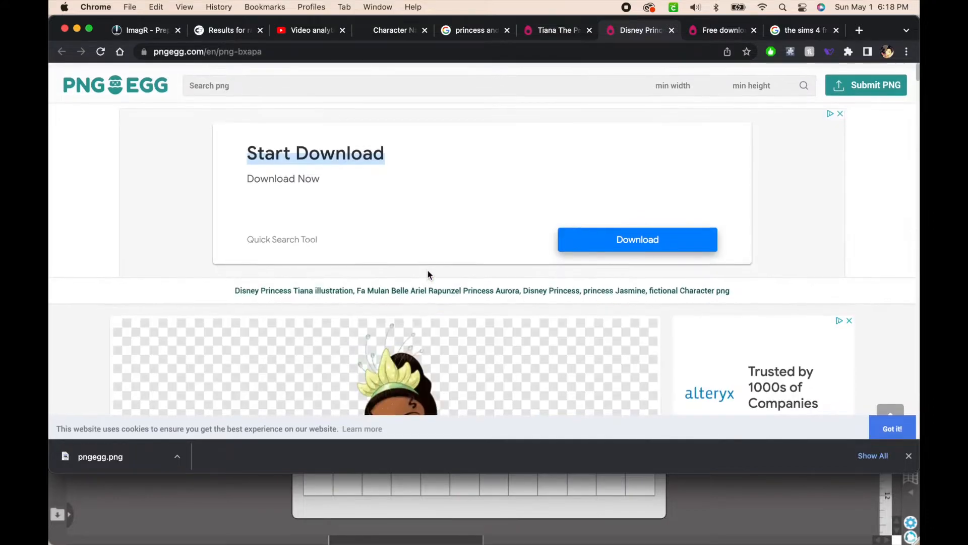
Look through the Google image results for "princess and the frog png"
left_click(470, 31)
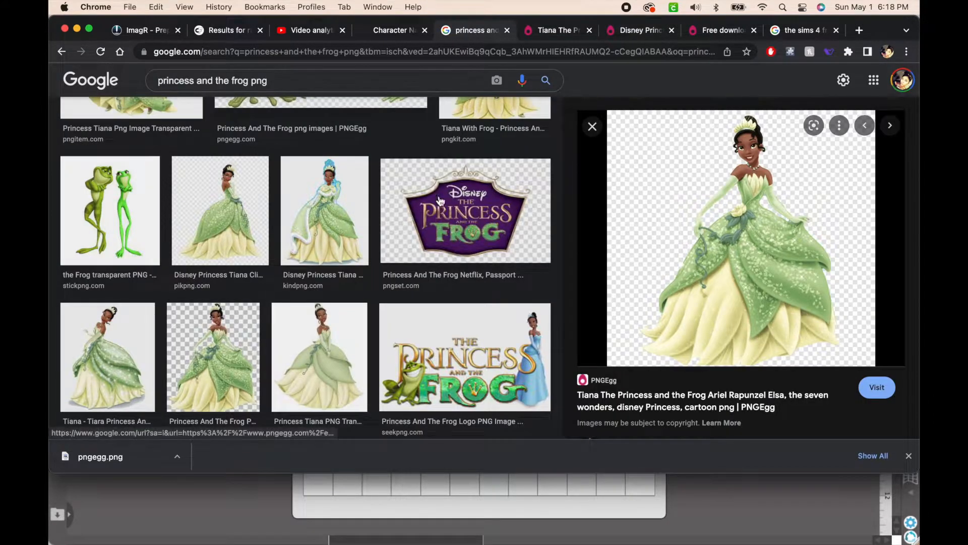
scroll(440, 218, "up", 12)
scroll(550, 251, "down", 7)
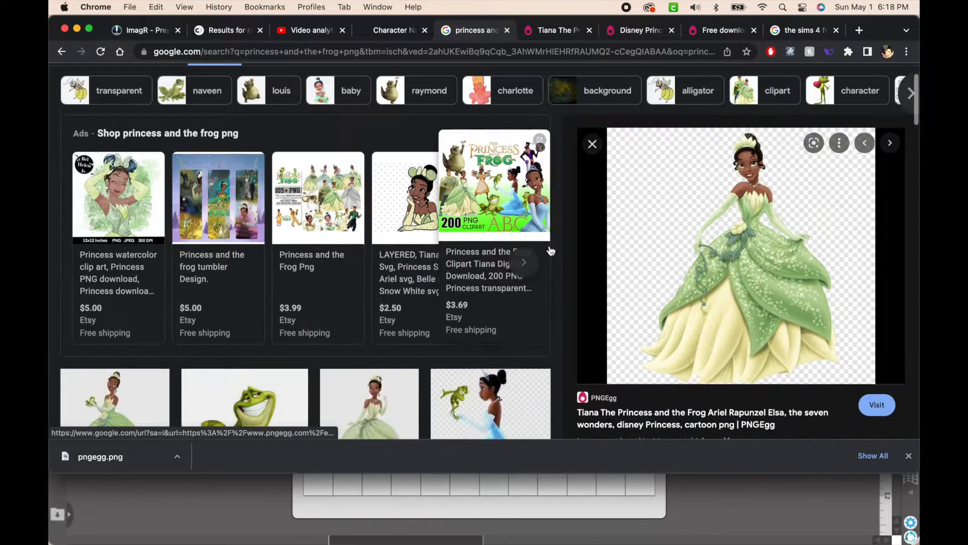
scroll(550, 251, "down", 4)
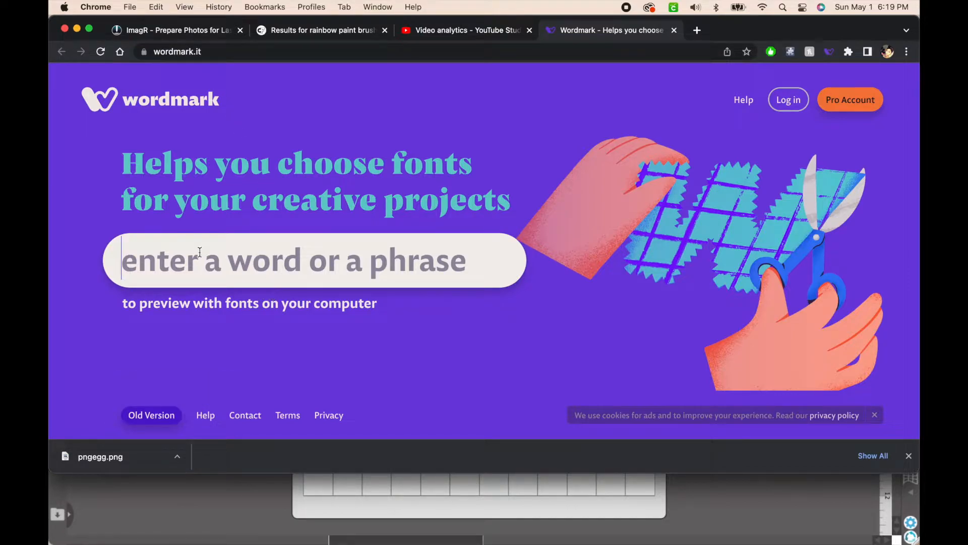
Preview the person's first name in the installed fonts on wordmark.it and browse the lettering styles
type("Ariyah")
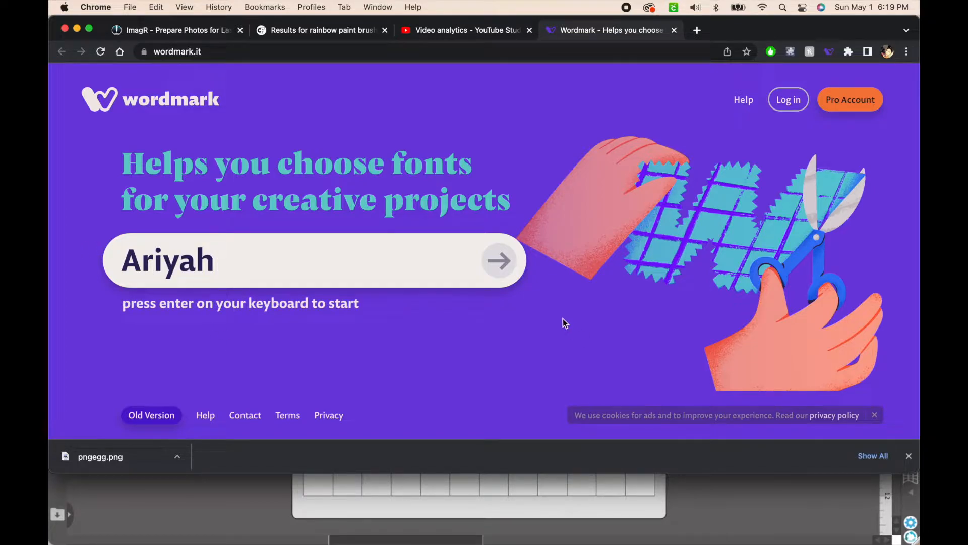
left_click(507, 254)
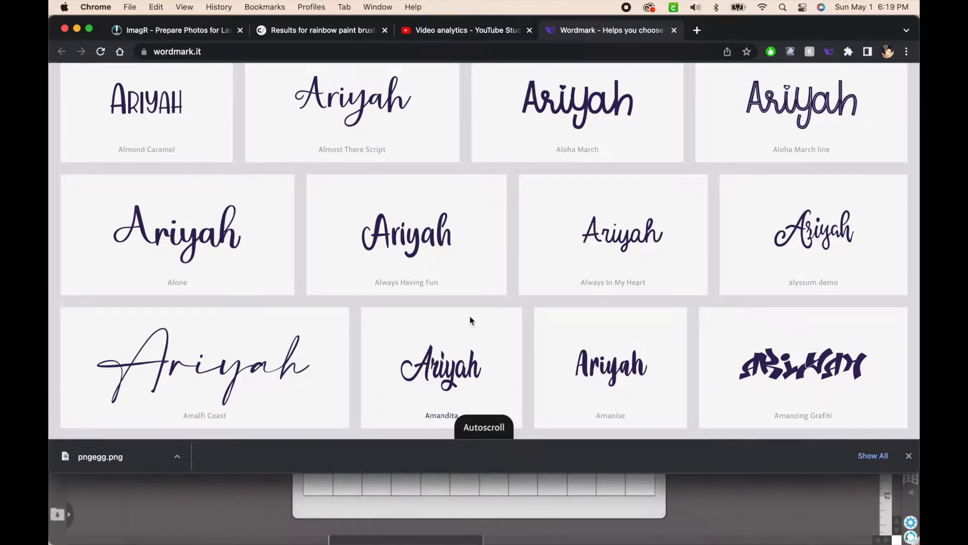
scroll(470, 319, "up", 2)
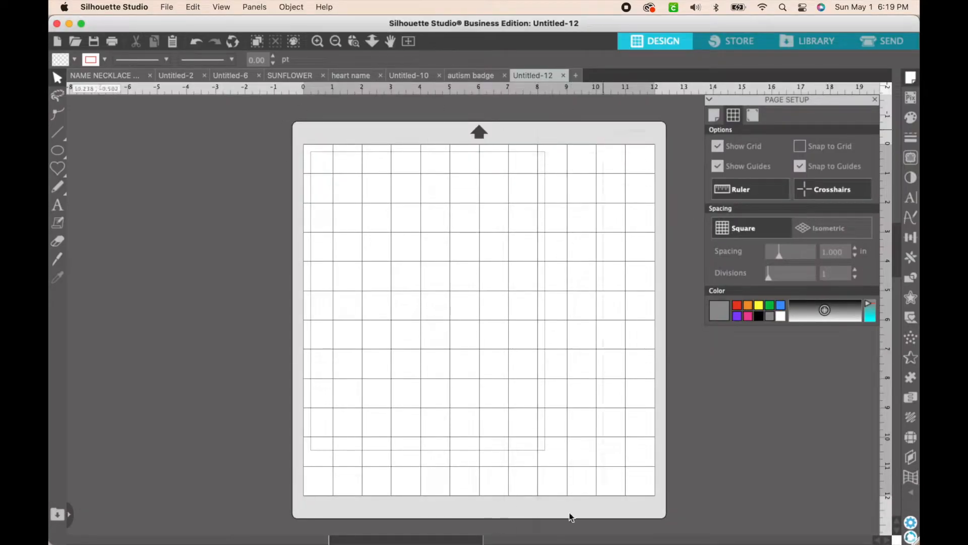
Switch back to Silhouette Studio and merge pngegg.png from the Desktop into the Untitled-12 document
mouse_move(544, 543)
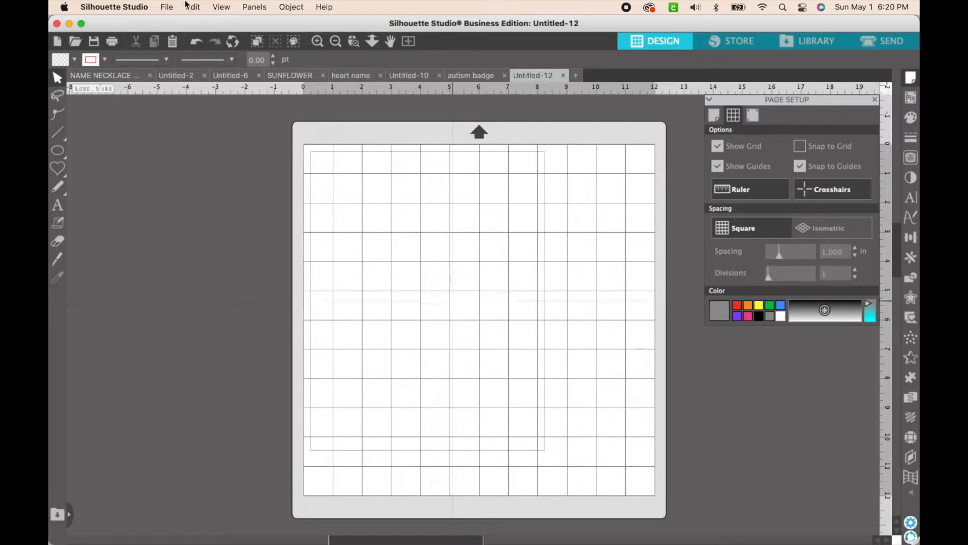
left_click(167, 6)
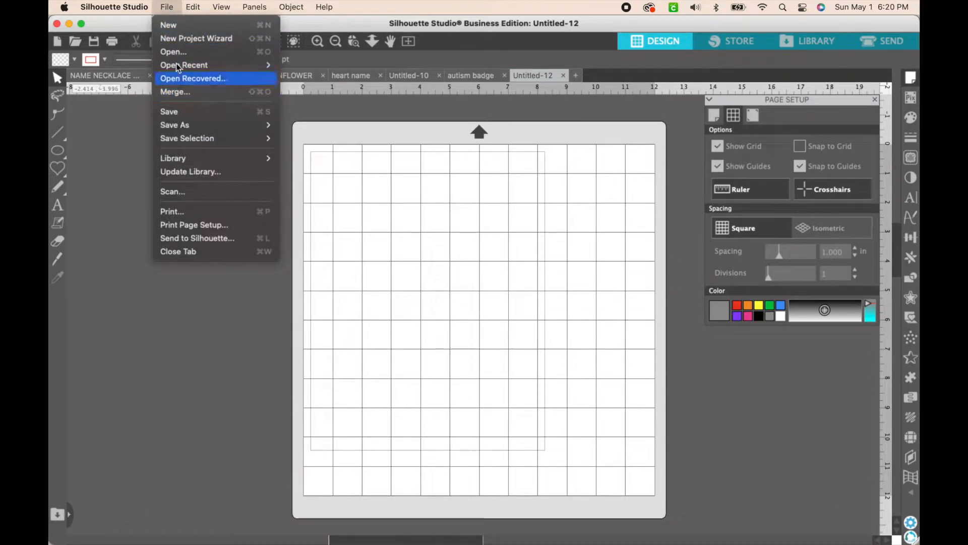
left_click(173, 95)
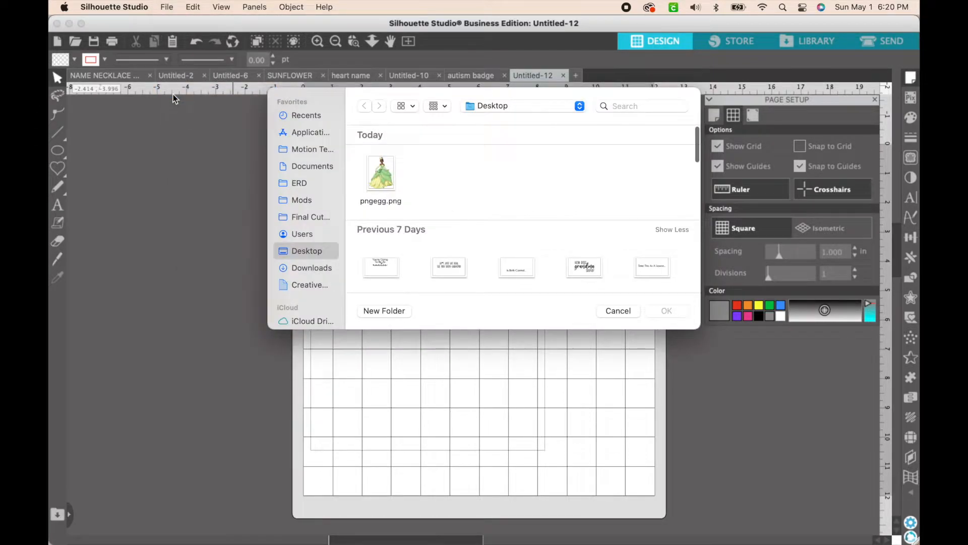
left_click(383, 183)
left_click(666, 311)
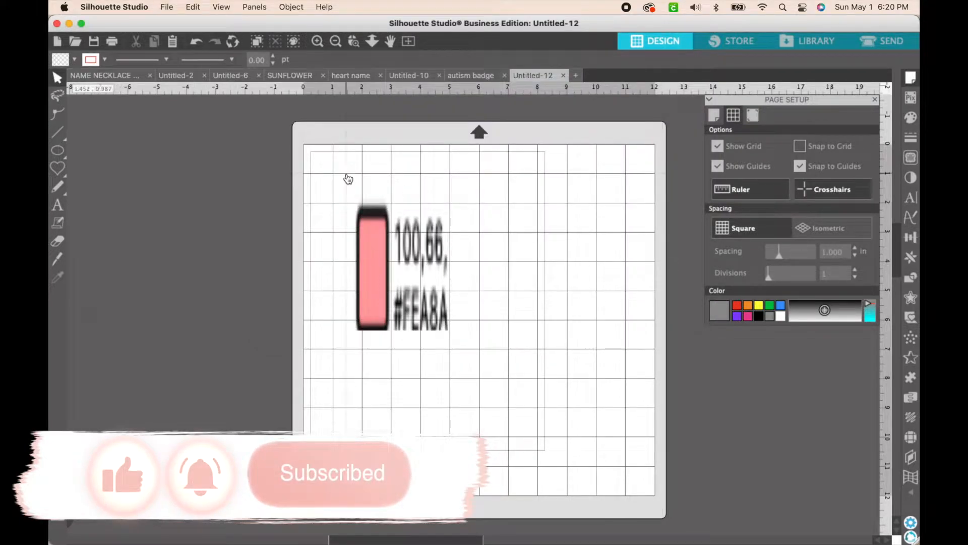
Enlarge the imported image proportionally to about 7.8 × 10.1 in and move it to the middle of the mat
left_click(386, 278)
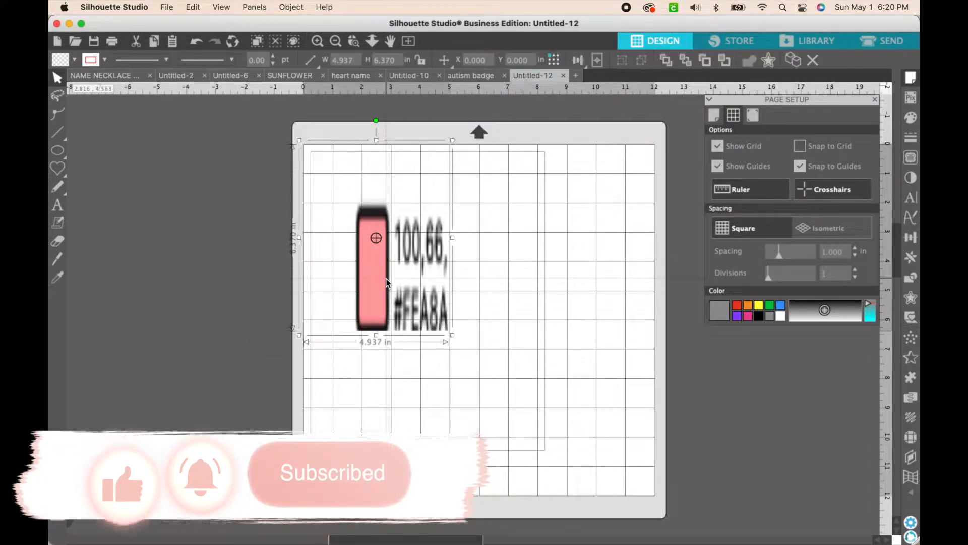
left_click(504, 373)
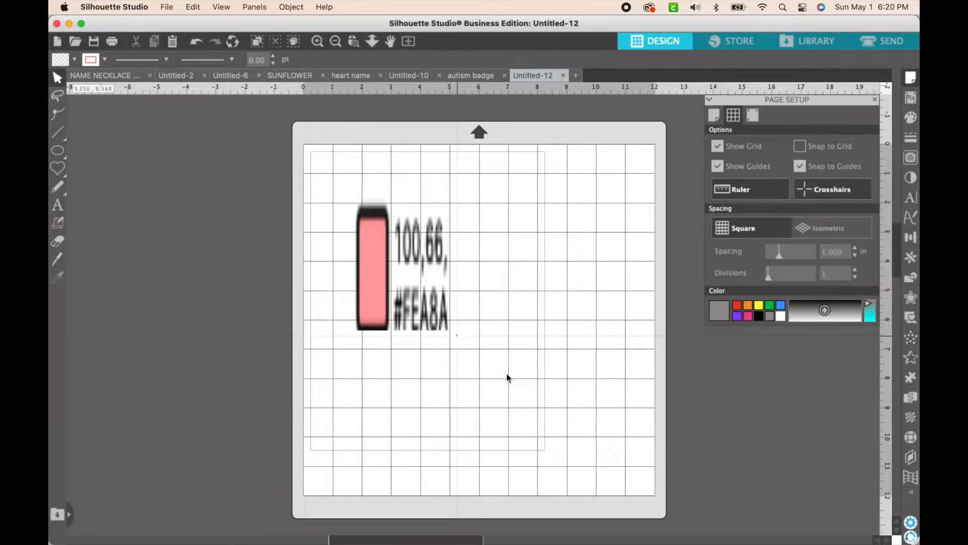
left_click(406, 283)
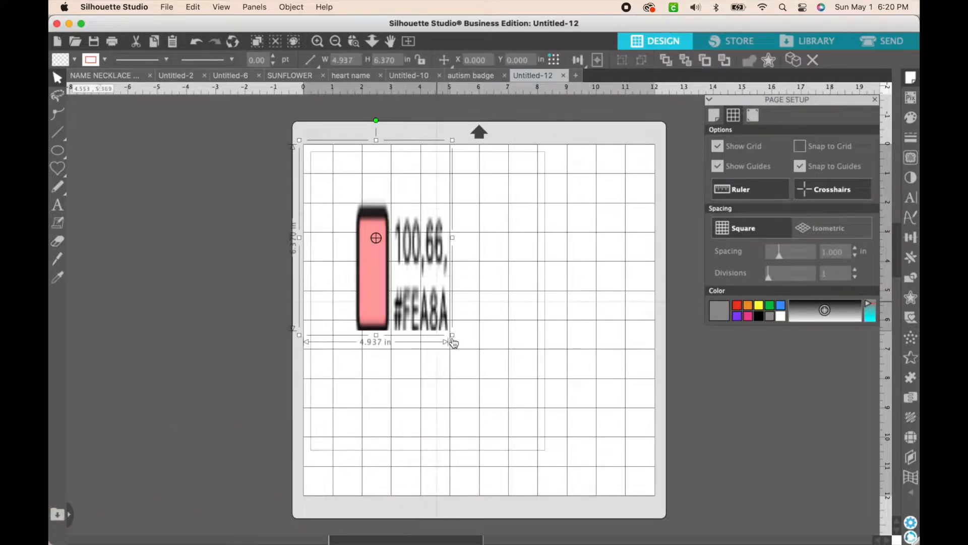
left_click_drag(453, 335, 553, 433)
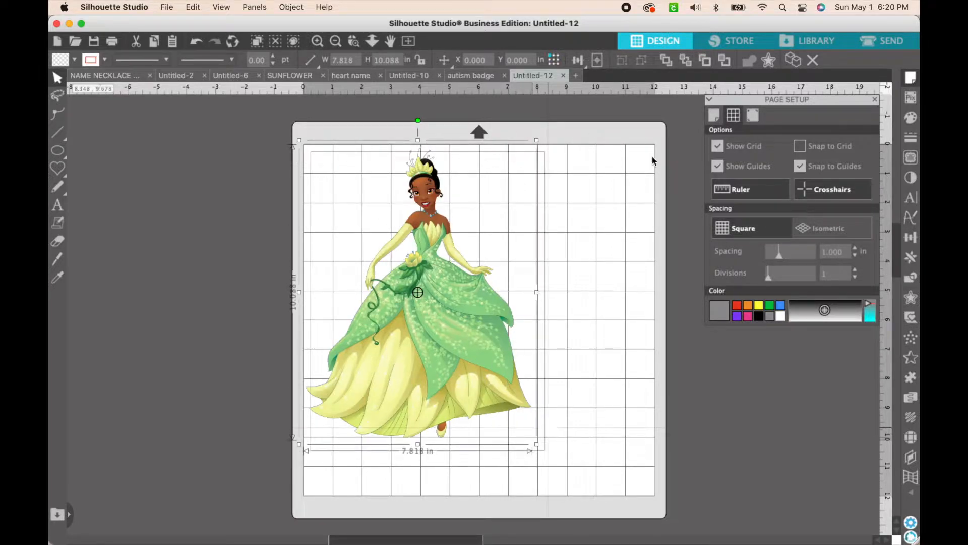
left_click_drag(424, 282, 486, 311)
left_click(357, 249)
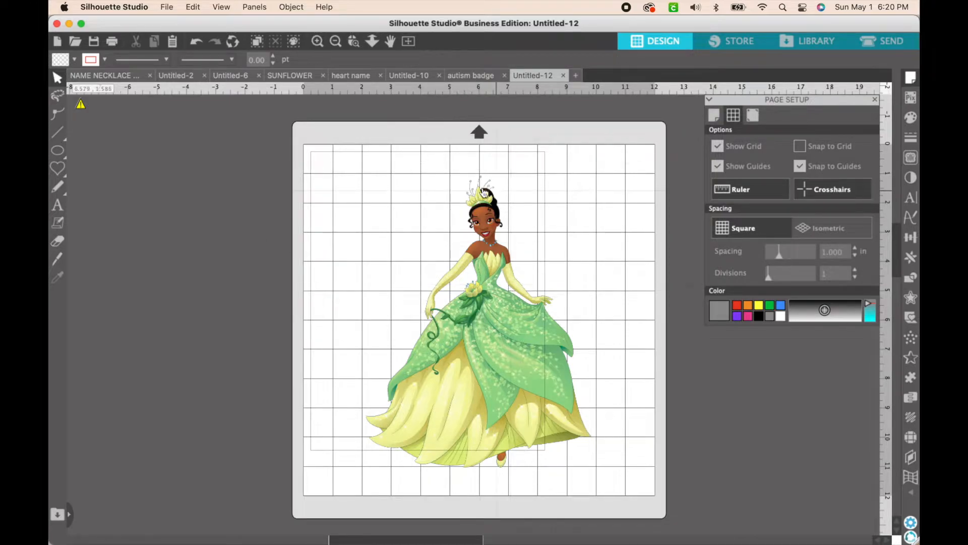
Trace and detach the princess image with a trace area enclosing the whole mat and a threshold of 100%
left_click(498, 313)
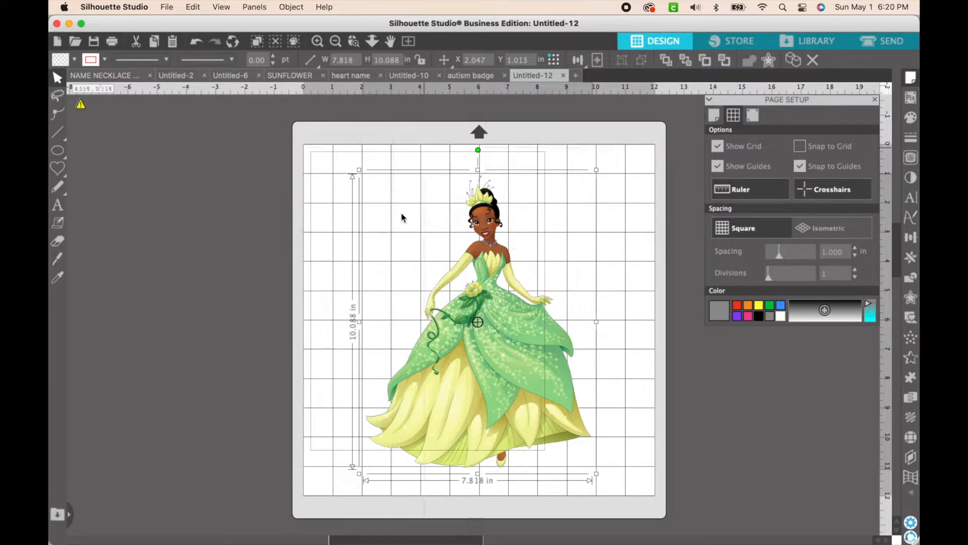
mouse_move(248, 524)
left_click(911, 158)
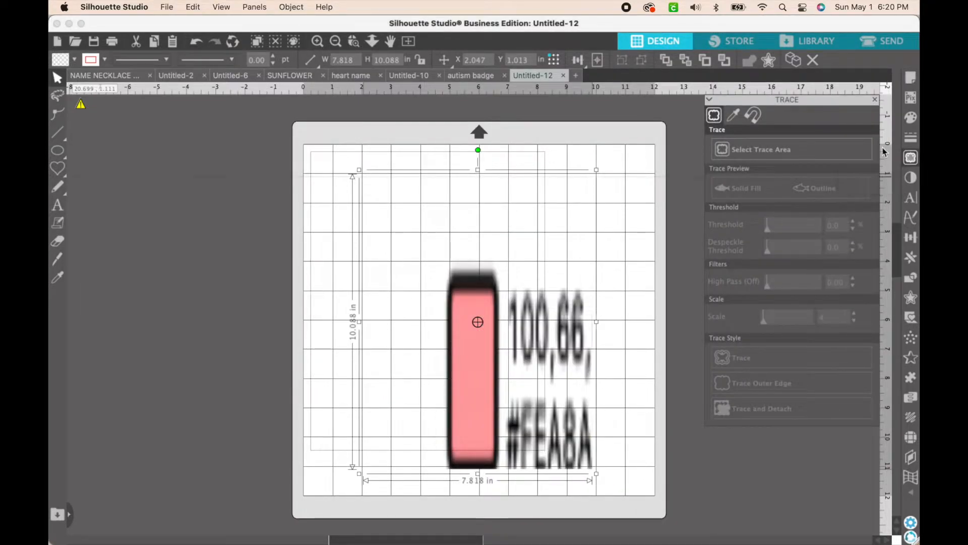
left_click(752, 150)
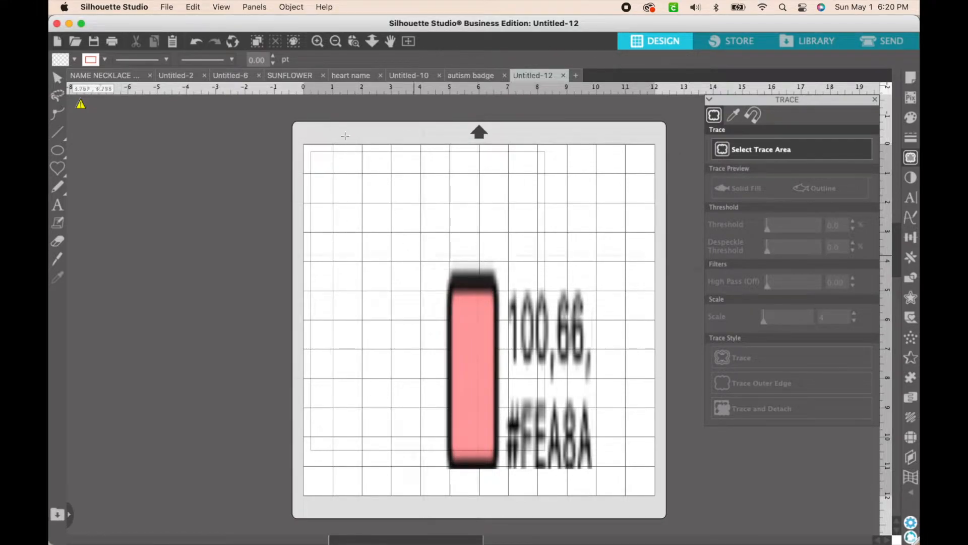
mouse_move(293, 134)
left_mouse_down()
mouse_move(399, 266)
mouse_move(664, 537)
mouse_move(704, 535)
left_mouse_up()
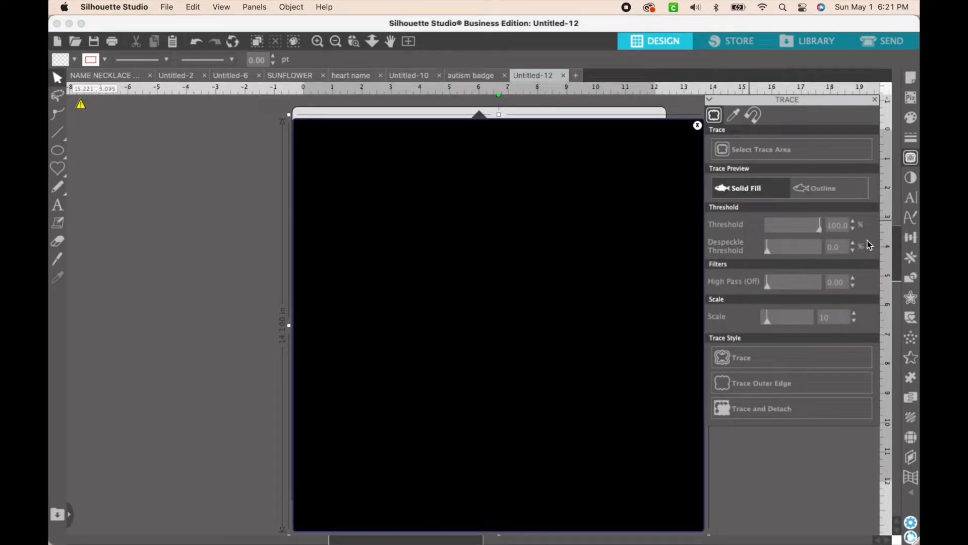
left_click(747, 408)
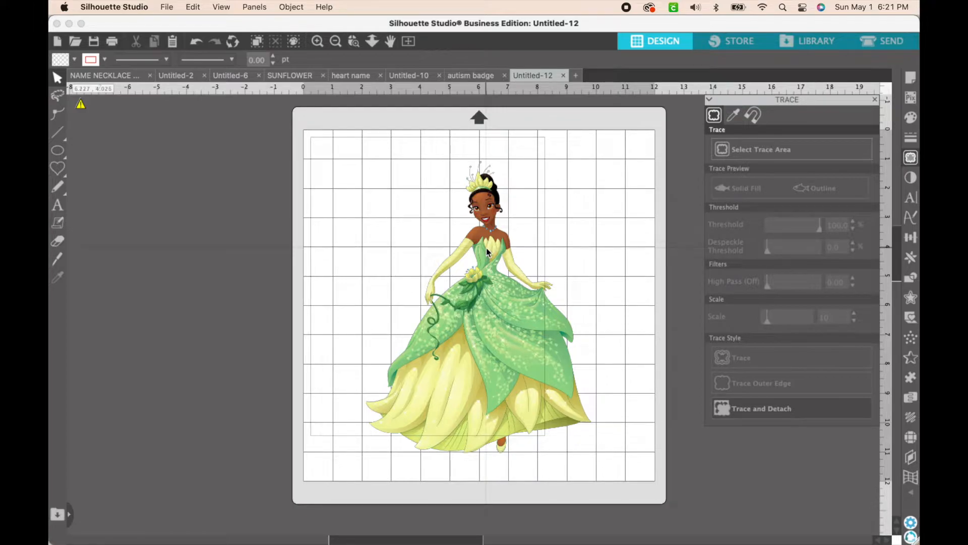
Move the detached princess off the mat and delete the faint remnants of the original image left on it
left_click_drag(476, 318, 160, 283)
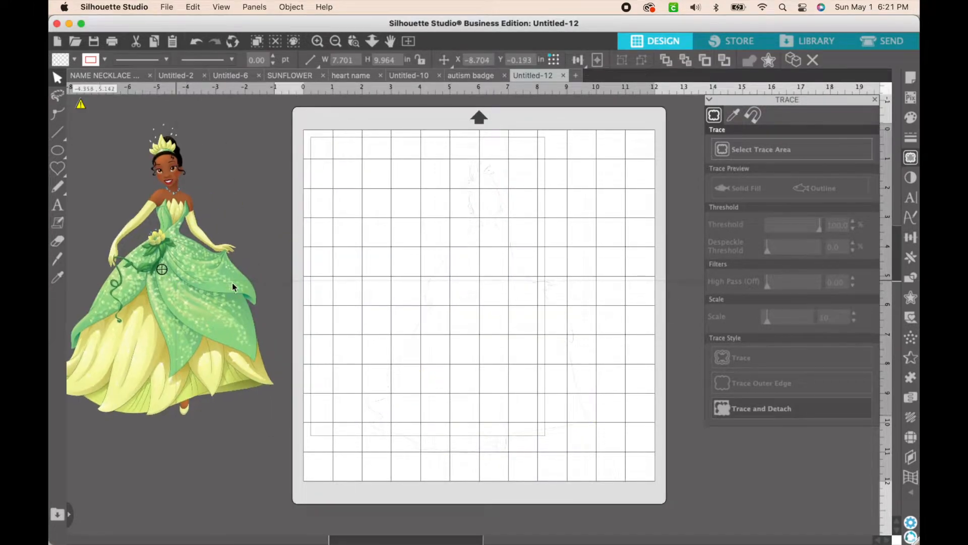
left_click(417, 341)
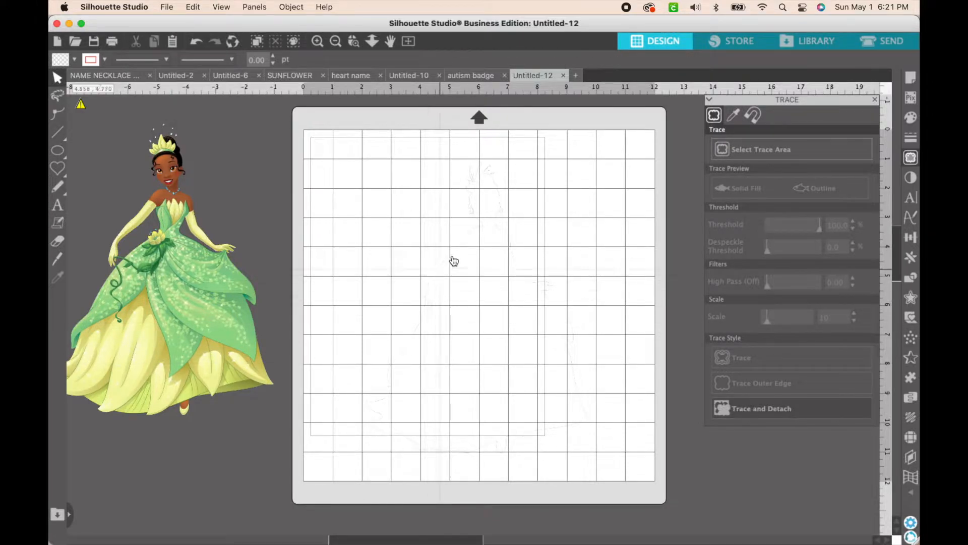
left_click(490, 174)
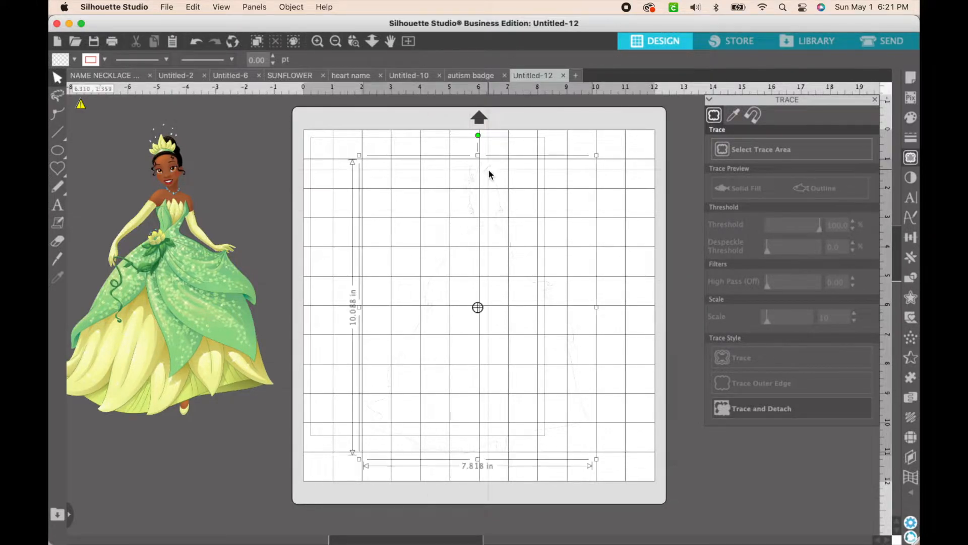
key("backslash")
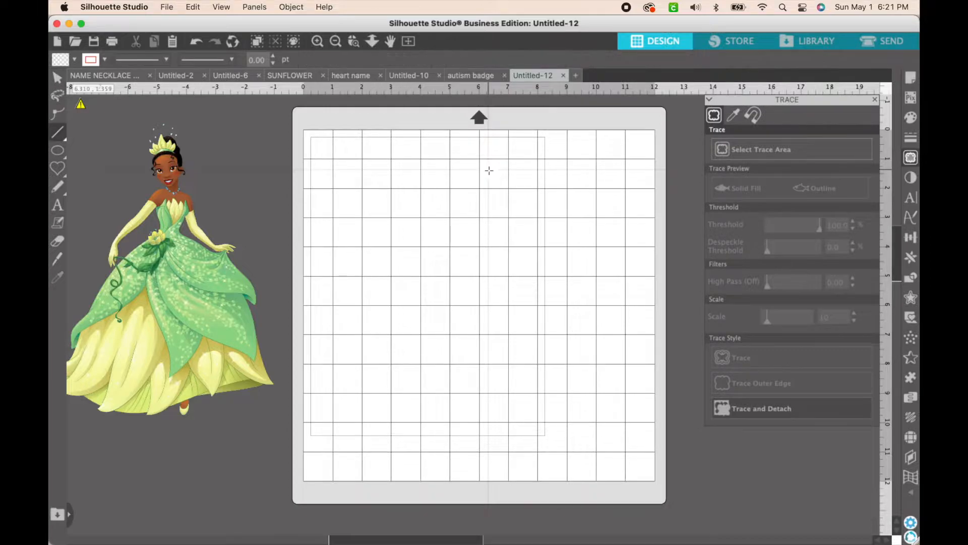
key("v")
Move the detached princess image back to the middle of the mat
left_click_drag(156, 296, 476, 316)
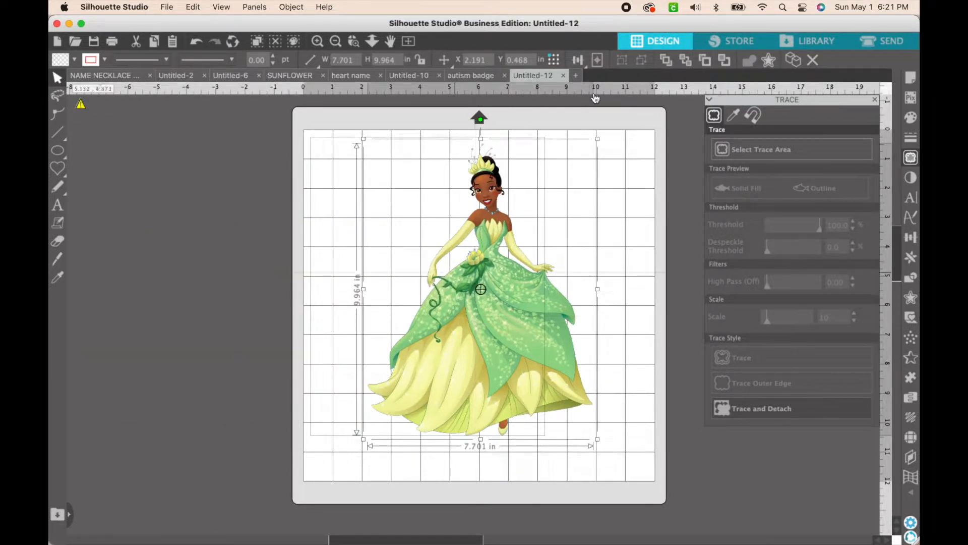
left_click(105, 59)
left_click(477, 139)
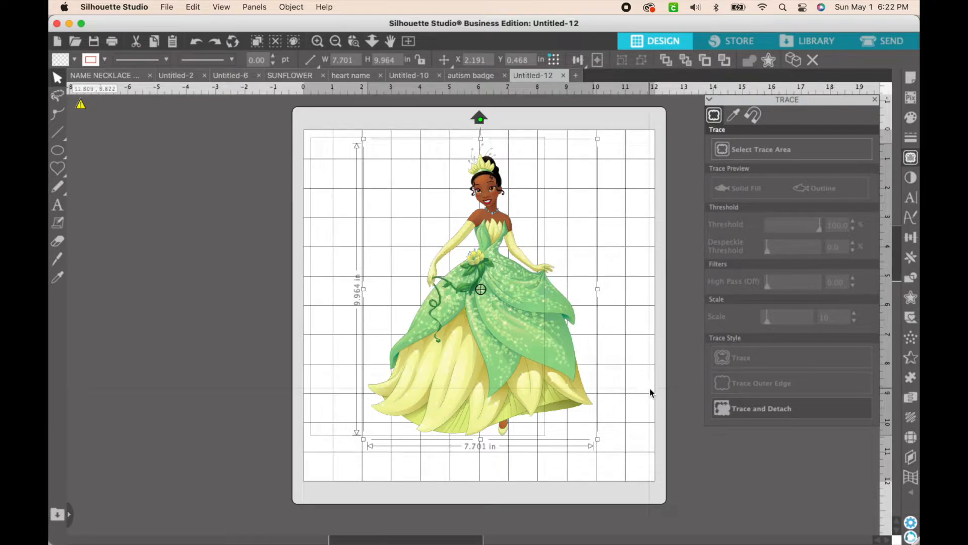
Trace the princess image with a trace area covering nearly the whole mat and a threshold of 100%
left_click(766, 156)
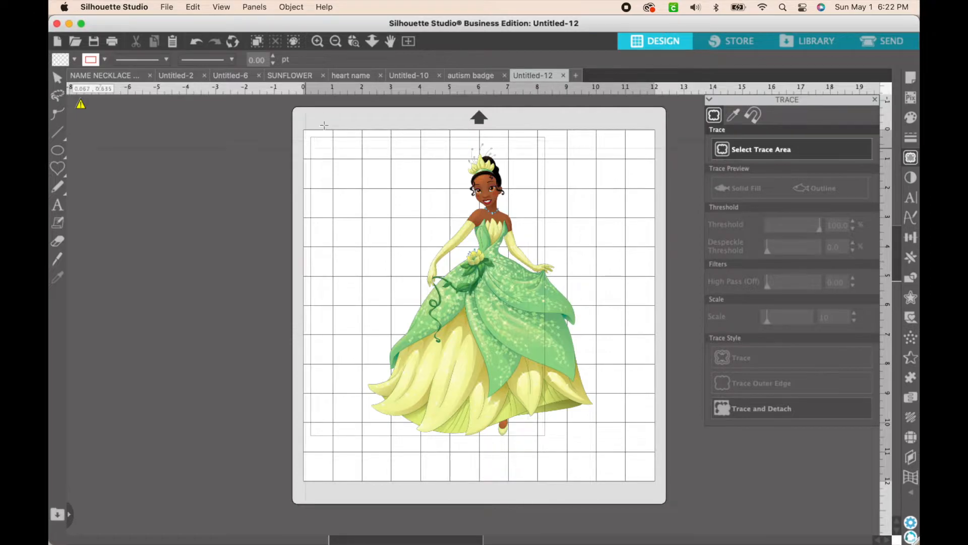
mouse_move(321, 126)
left_mouse_down()
mouse_move(480, 341)
mouse_move(604, 439)
left_mouse_up()
mouse_move(637, 469)
left_mouse_down()
mouse_move(648, 489)
mouse_move(660, 482)
left_mouse_up()
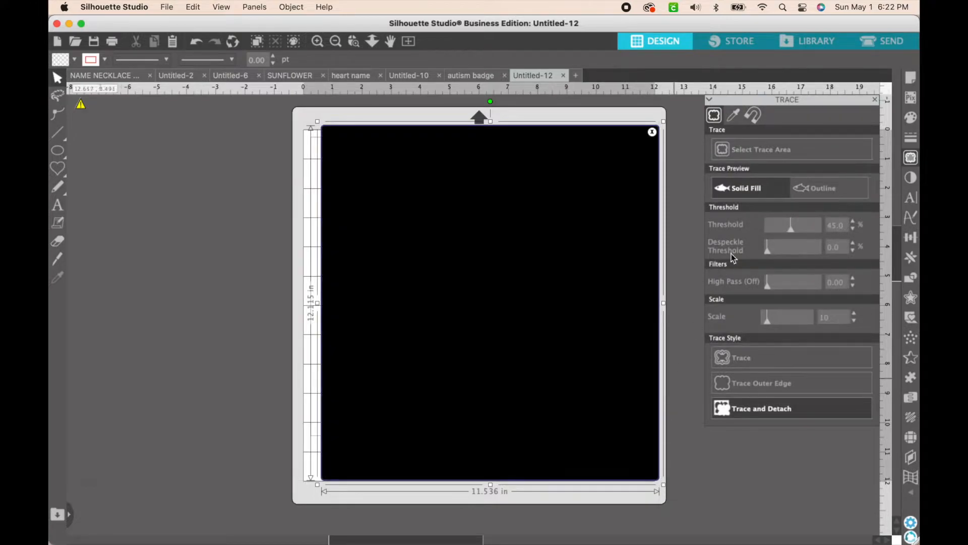
left_click_drag(791, 231, 831, 231)
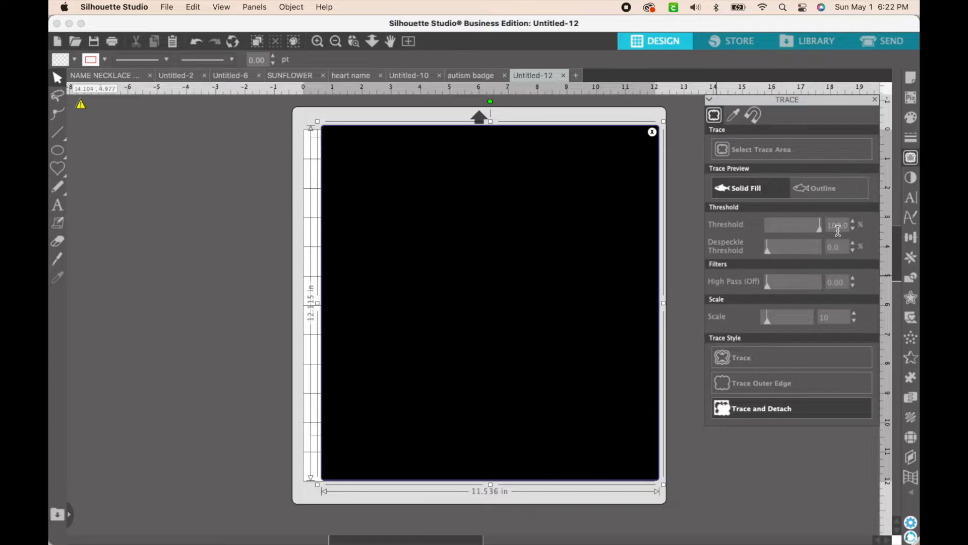
left_click(732, 359)
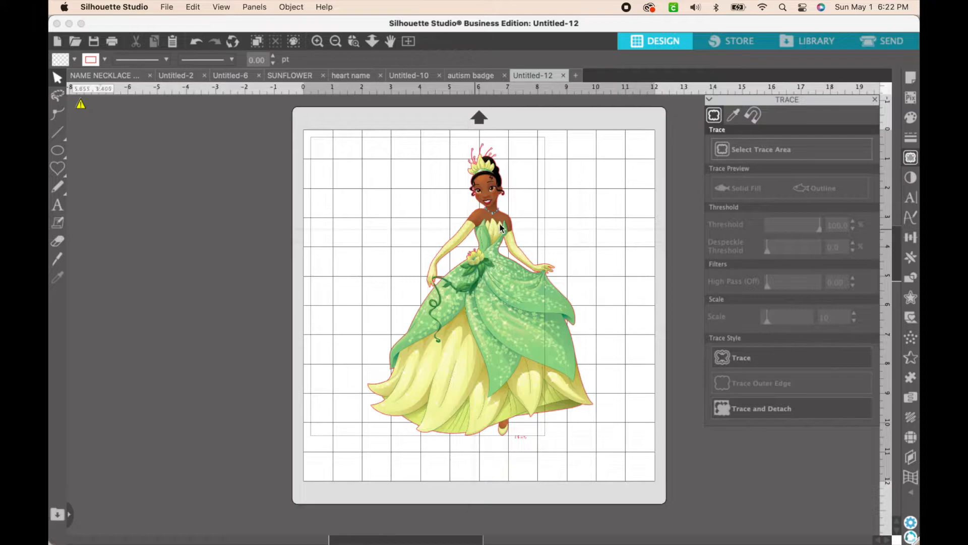
left_click(251, 124)
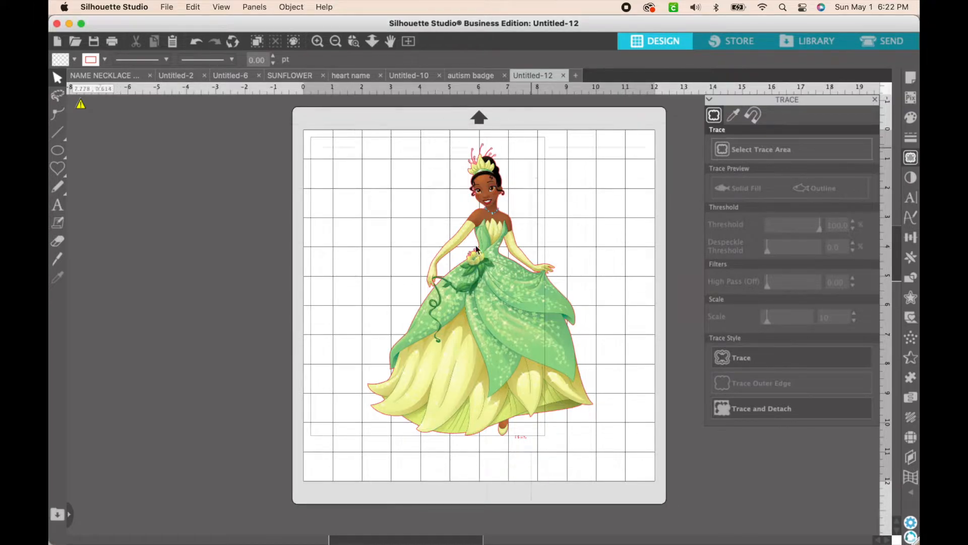
Group the traced outline with the princess image, duplicate the group and move the copy beside the original
left_click_drag(356, 132, 602, 450)
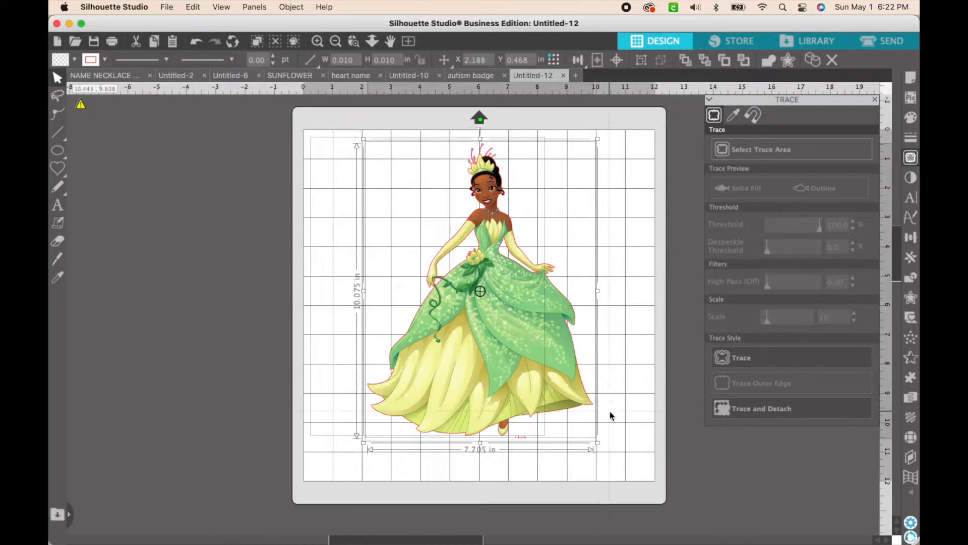
left_click(642, 61)
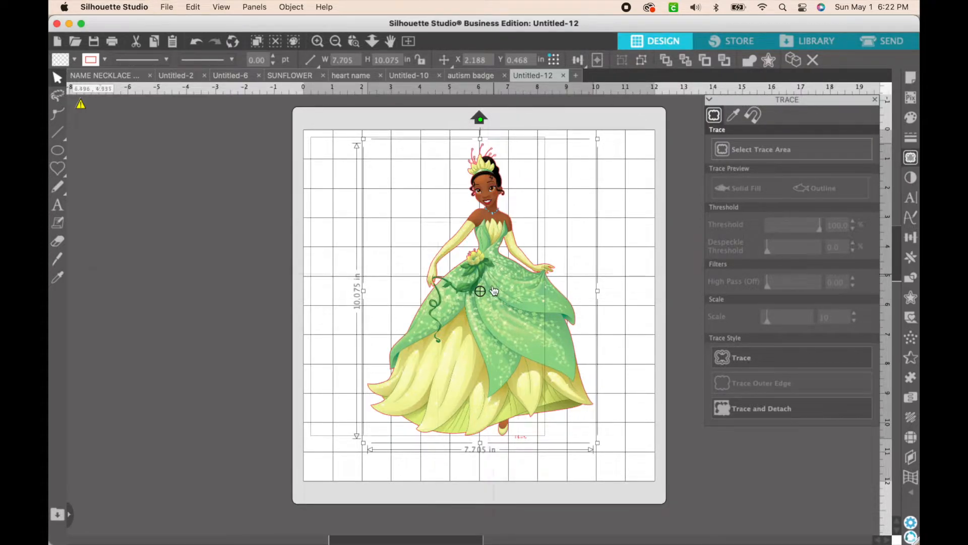
right_click(524, 373)
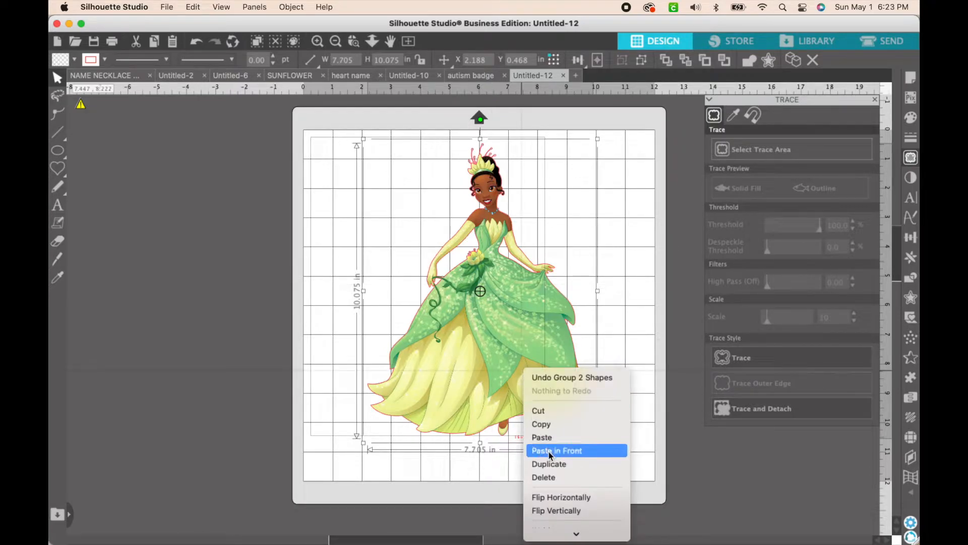
left_click(555, 464)
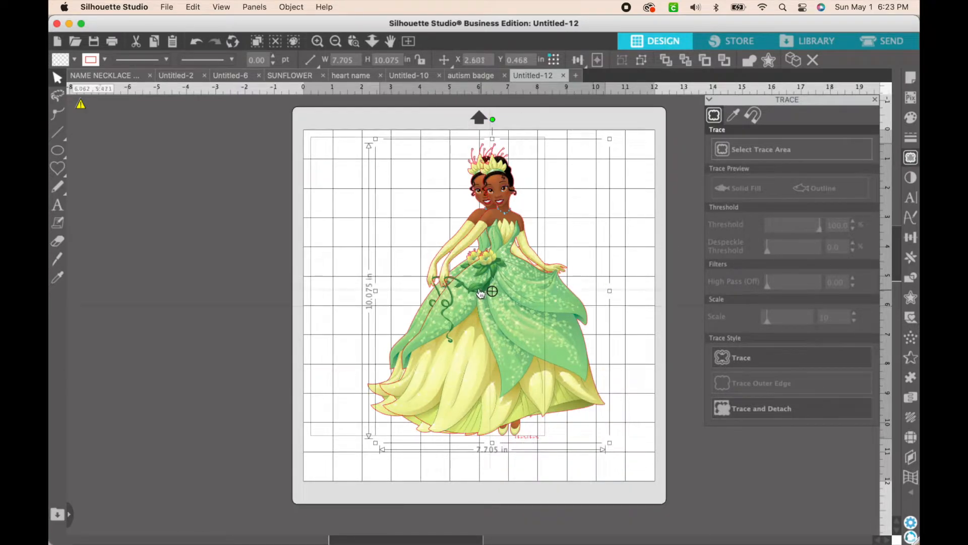
left_click_drag(504, 291, 587, 283)
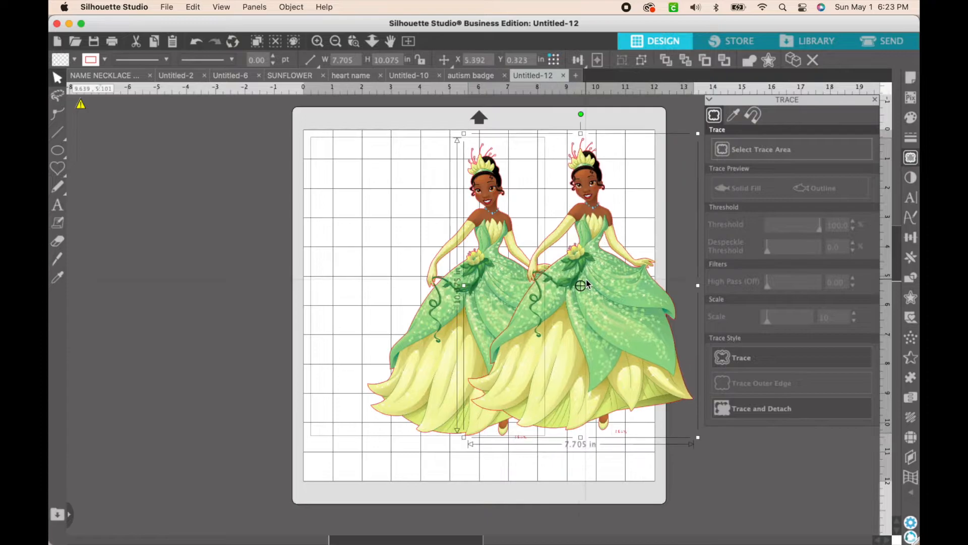
Fill the original princess group with white to turn it into a plain backing silhouette
left_click(479, 239)
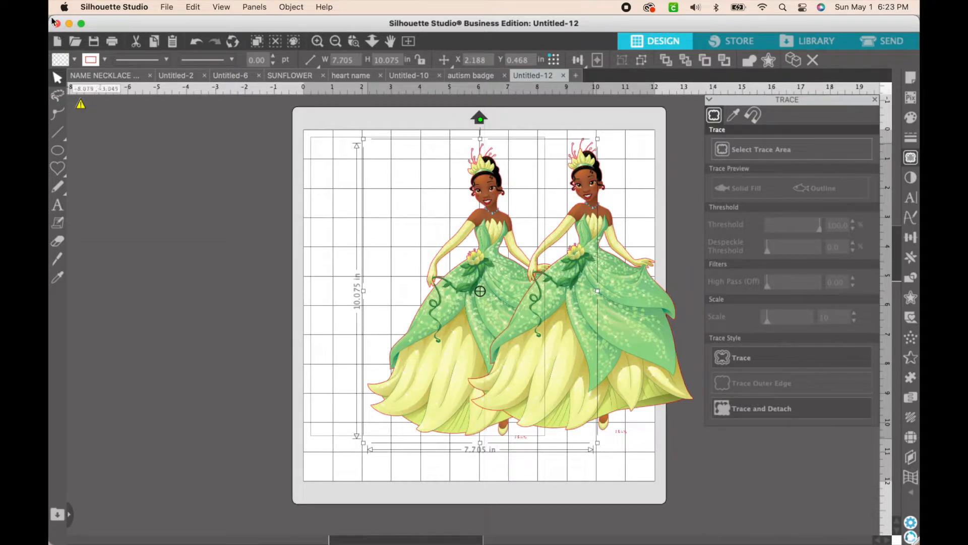
left_click(73, 60)
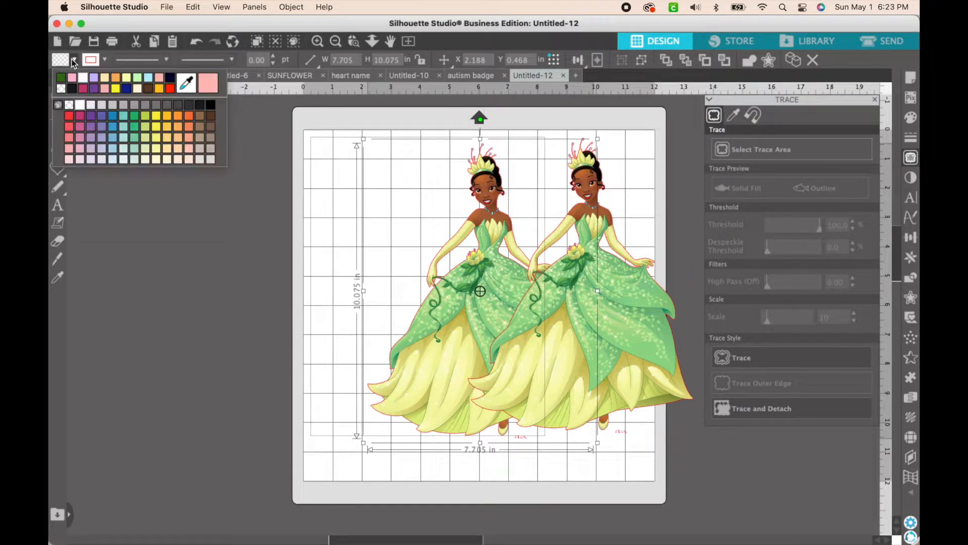
left_click(83, 83)
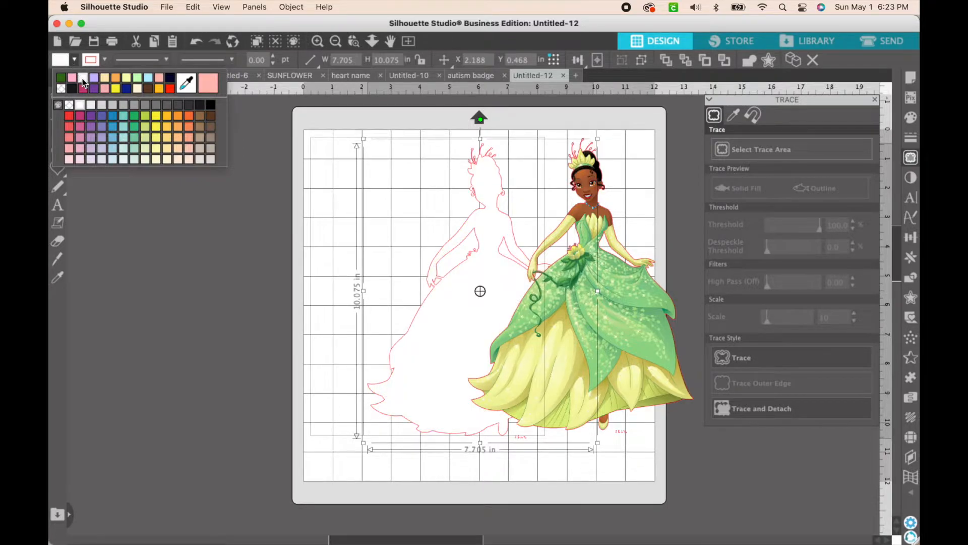
Stack the full-colour princess copy on the white silhouette and align their centers
left_click_drag(498, 337, 480, 301)
left_click_drag(590, 176, 359, 246)
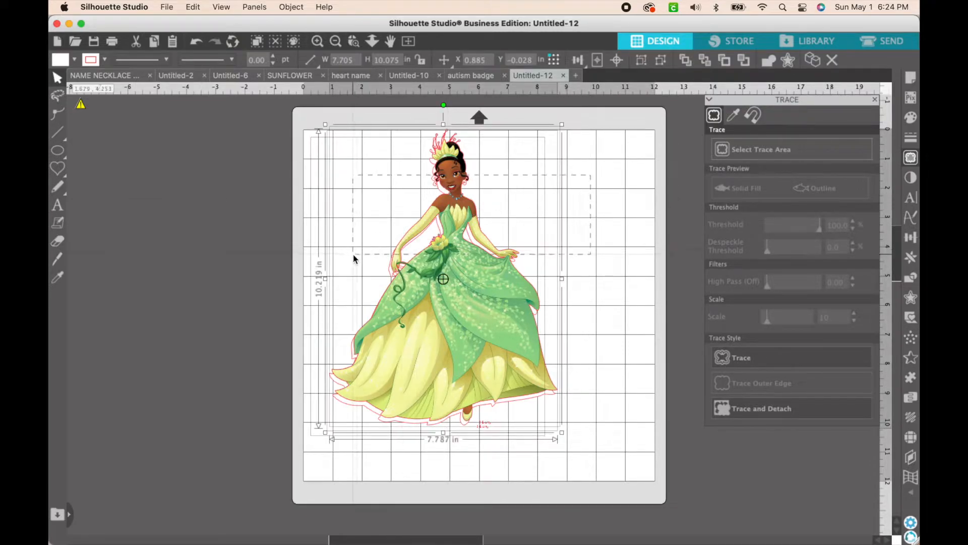
left_click(586, 62)
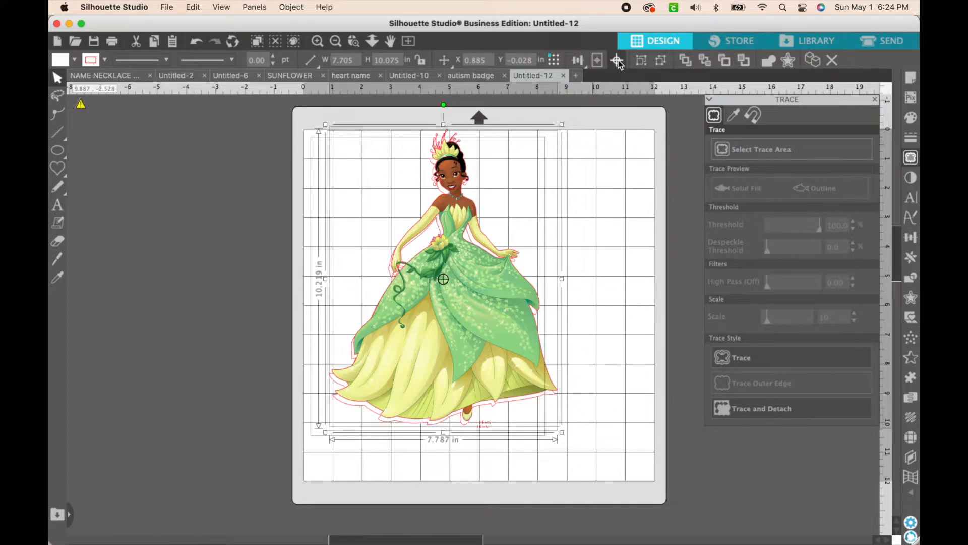
left_click(618, 61)
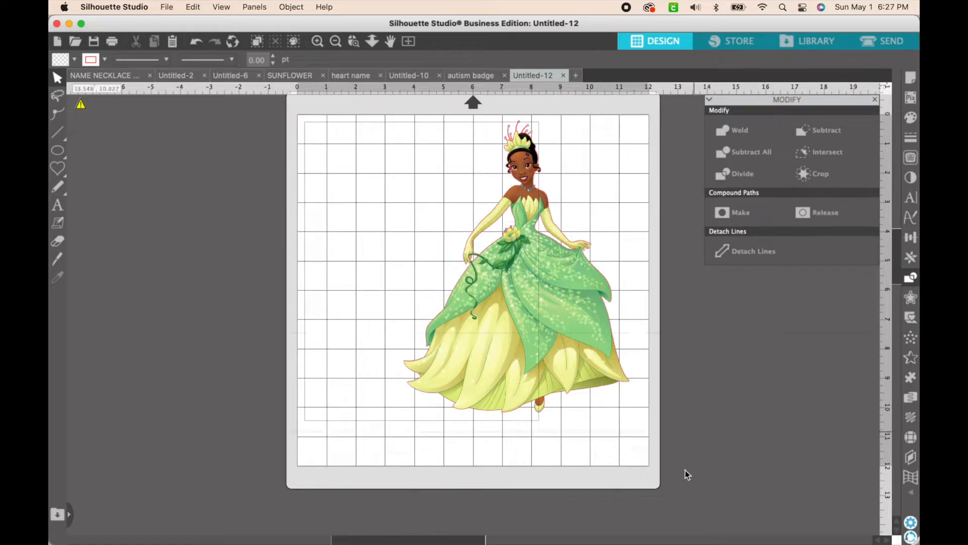
Move the princess image off the white silhouette to expose the layers, and center the two on each other again
left_click(522, 337)
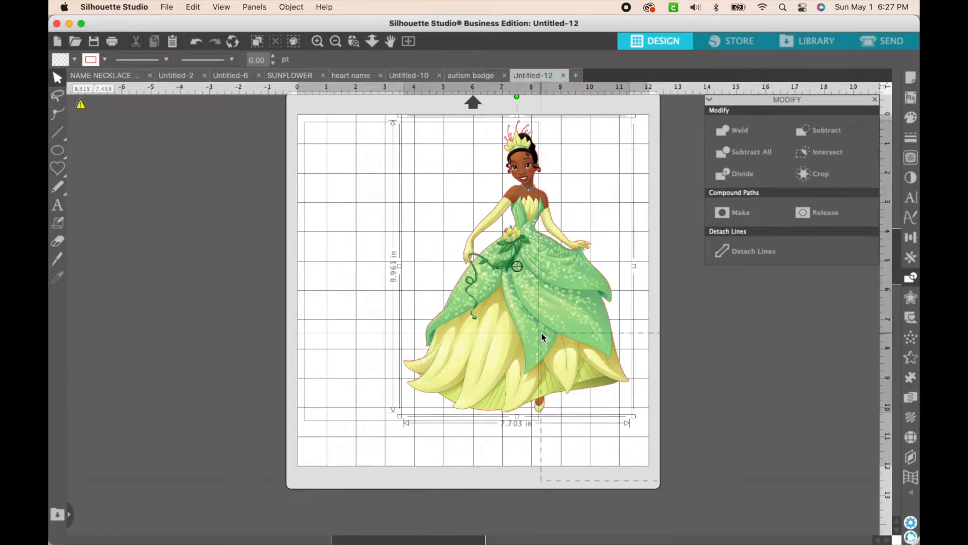
left_click(766, 385)
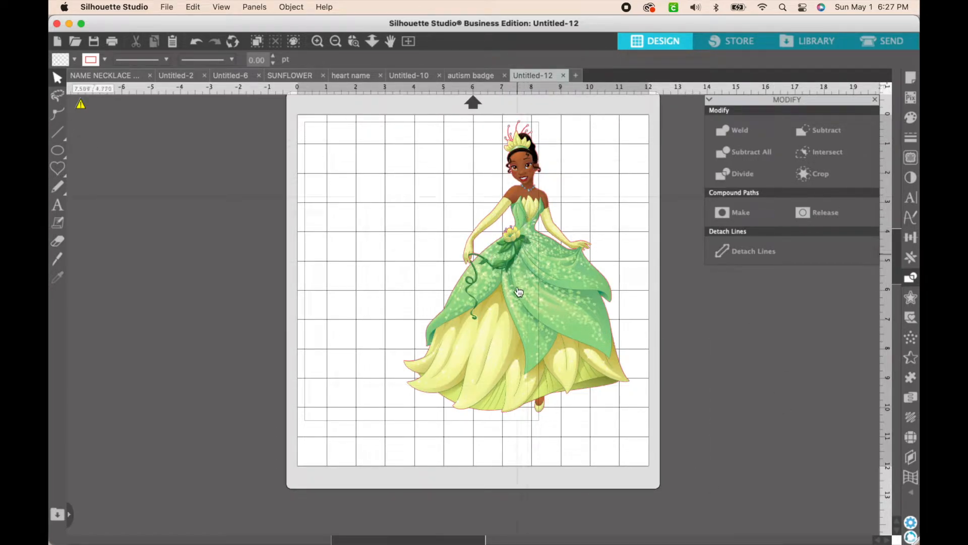
left_click_drag(519, 291, 629, 319)
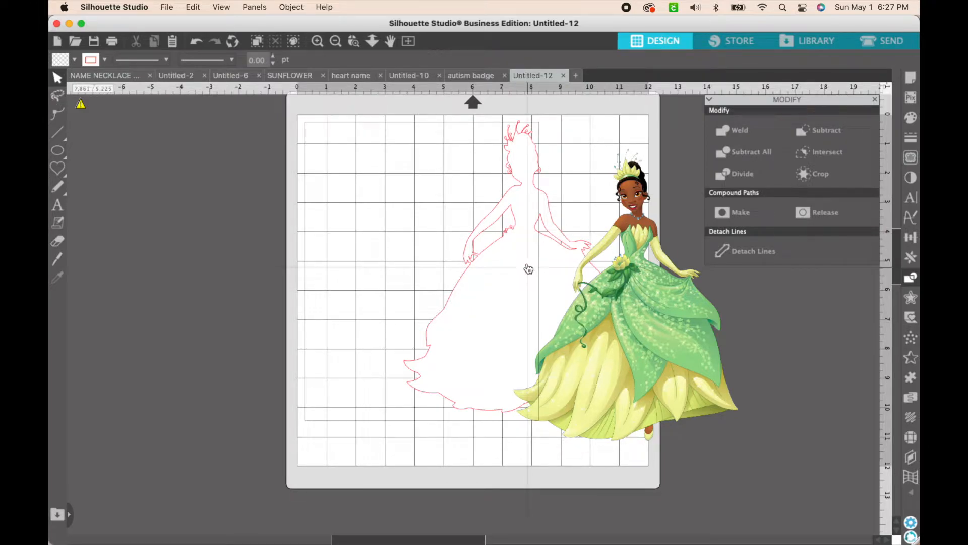
left_click(606, 264)
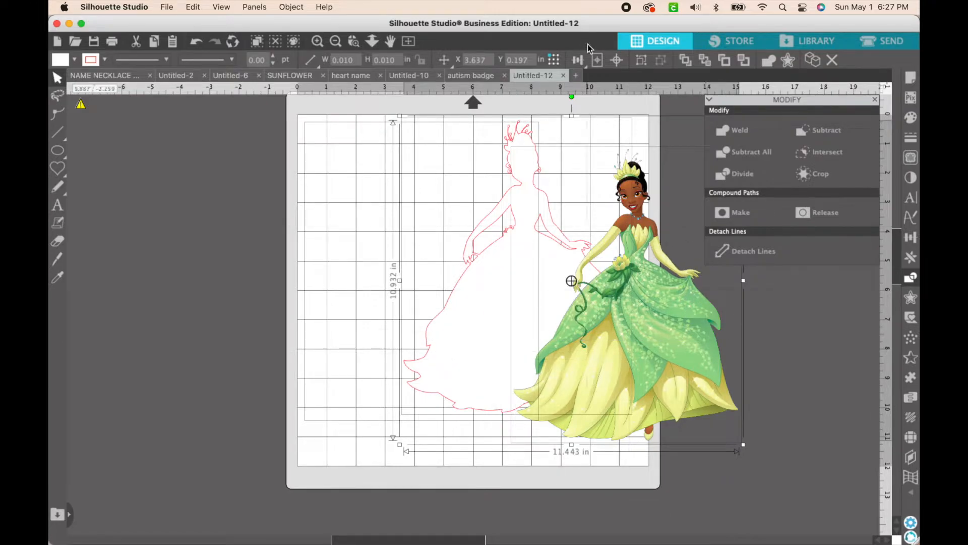
left_click(617, 60)
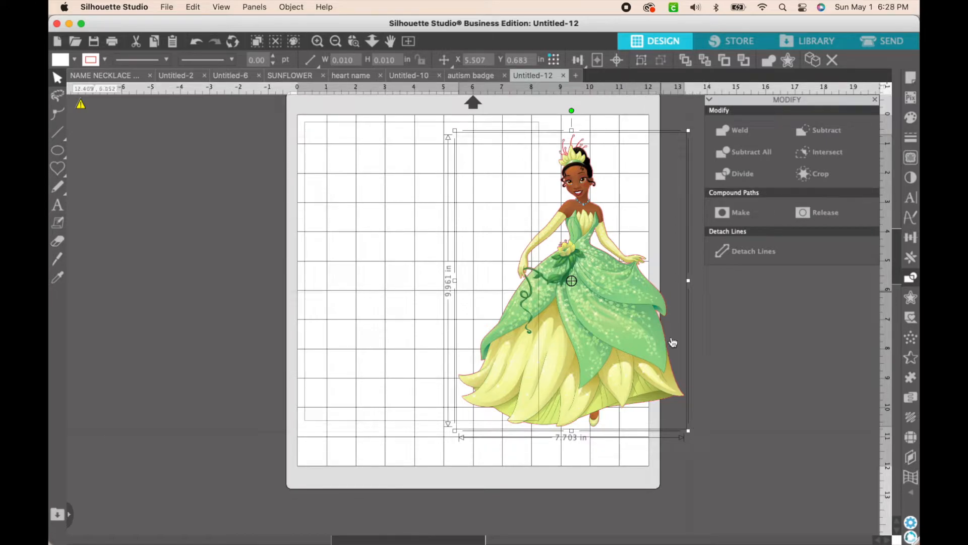
Shrink the layered princess proportionally to about 3.8 × 4.9 in, park it off the mat and dismiss the Modify options
left_click_drag(687, 433, 574, 281)
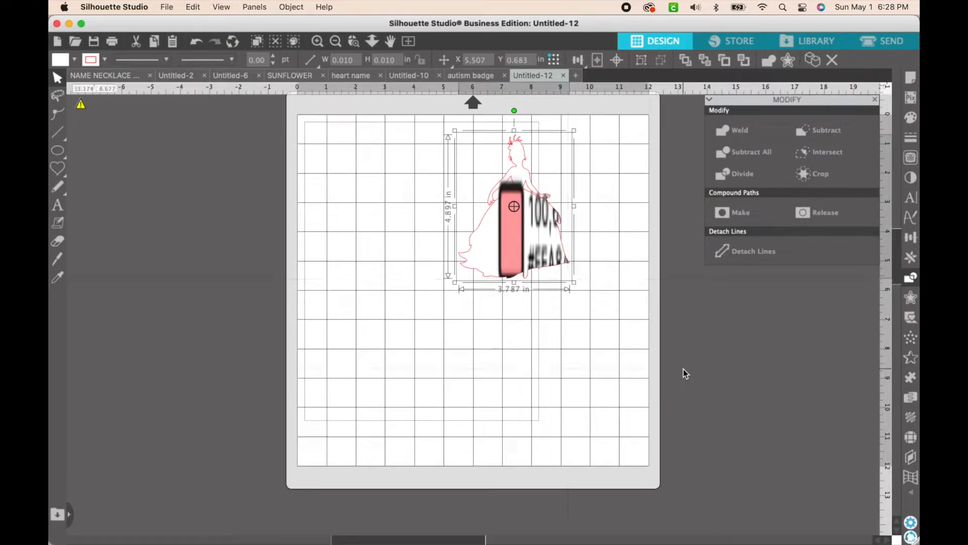
left_click(683, 368)
left_click_drag(445, 153, 806, 354)
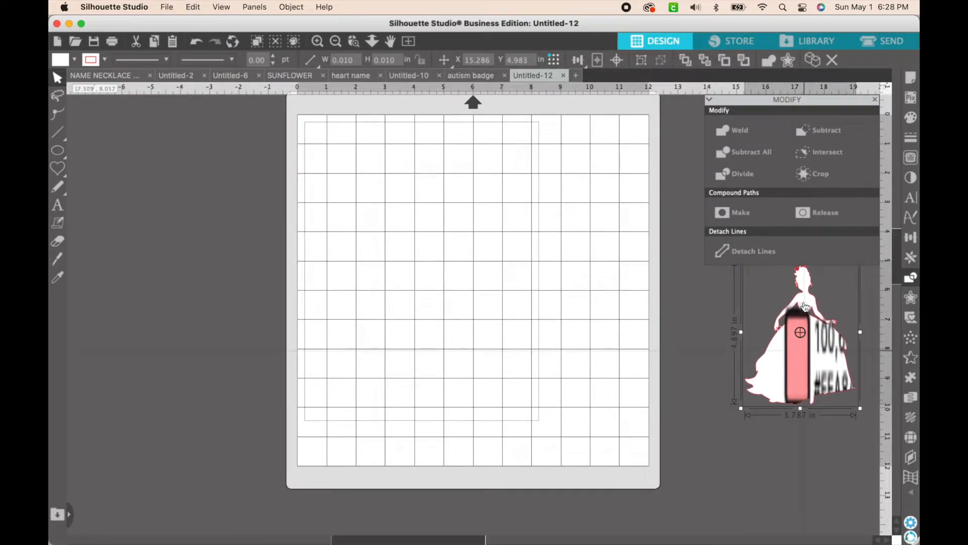
left_click(875, 103)
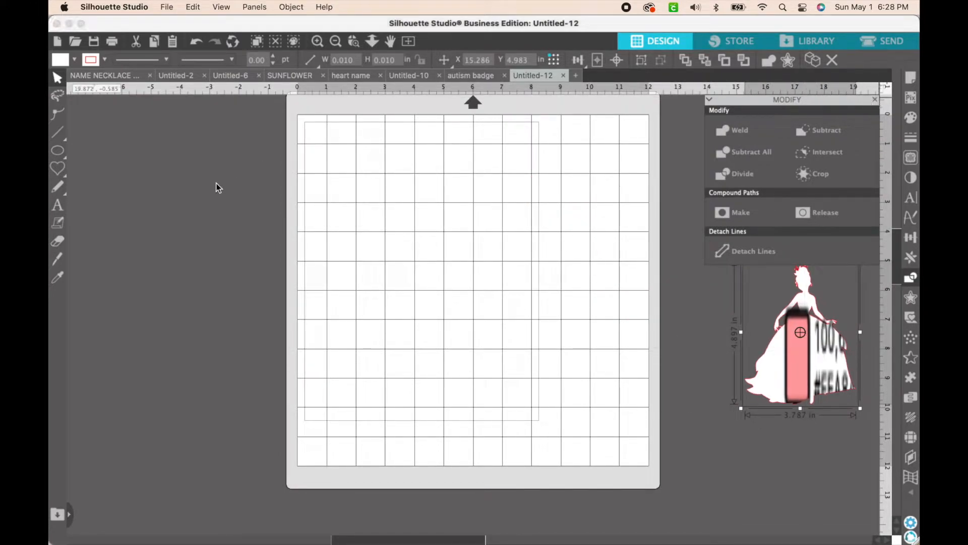
left_click(227, 311)
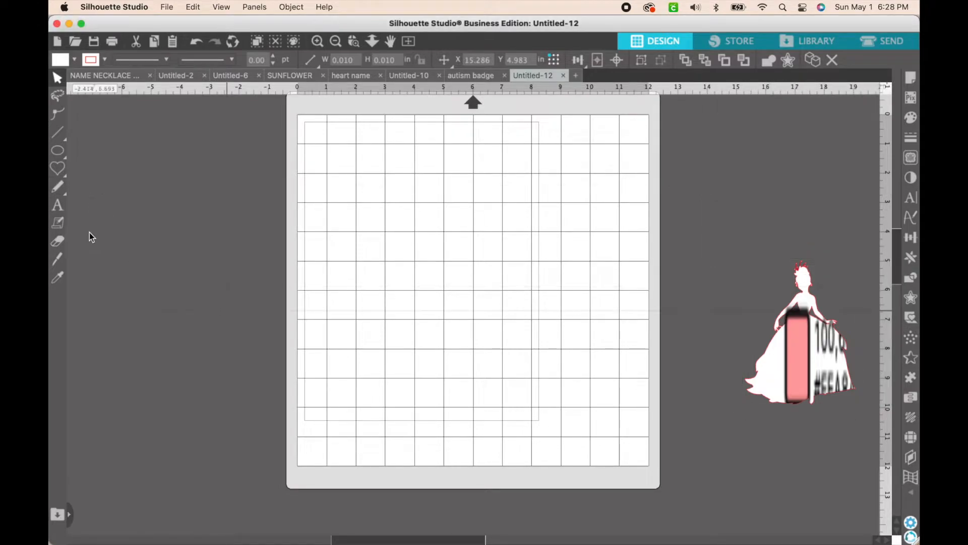
Add the recipient's first name as a text object in the upper half of the mat
left_click(59, 206)
left_click(399, 230)
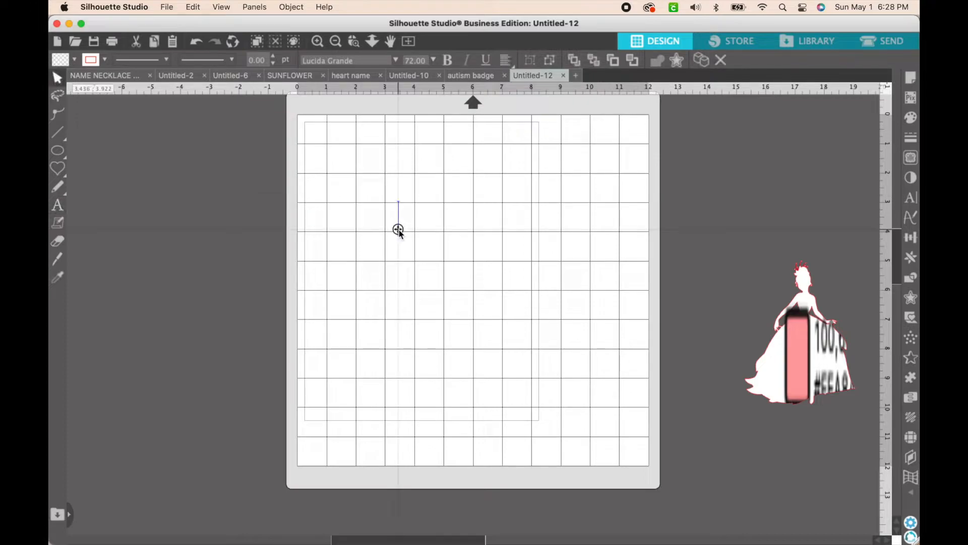
type("Ariyah")
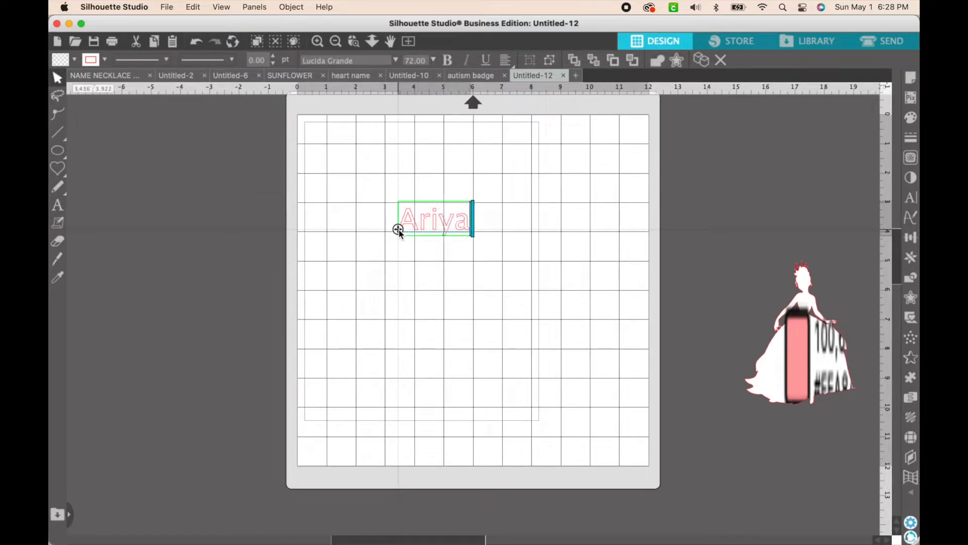
left_click(453, 281)
Change the name text's font to aloha March
left_click(439, 224)
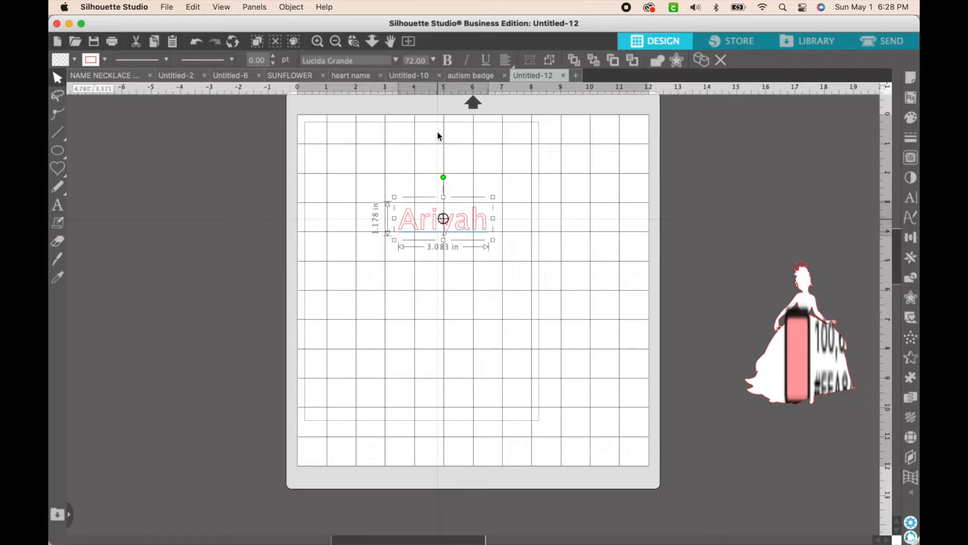
left_click(368, 61)
type("alohah")
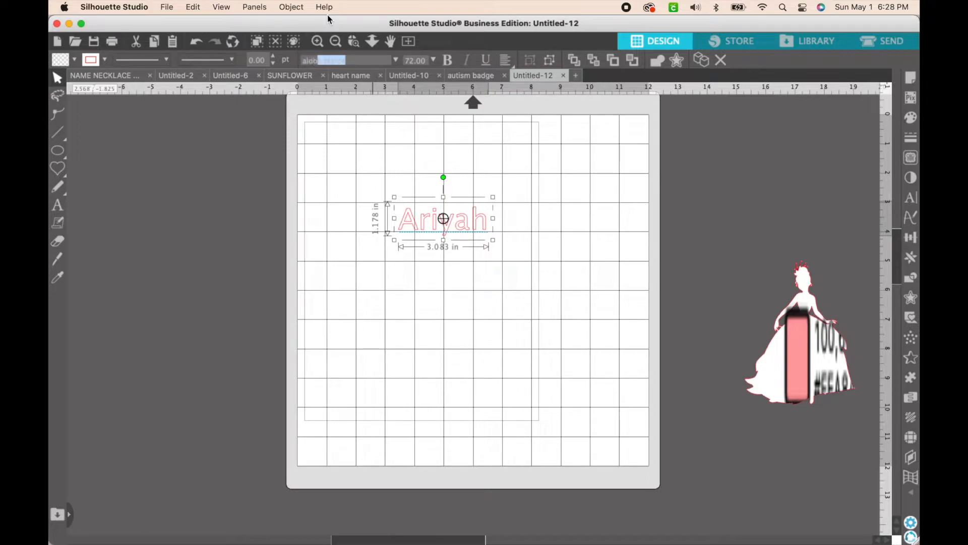
key("BackSpace")
type("March")
key("Return")
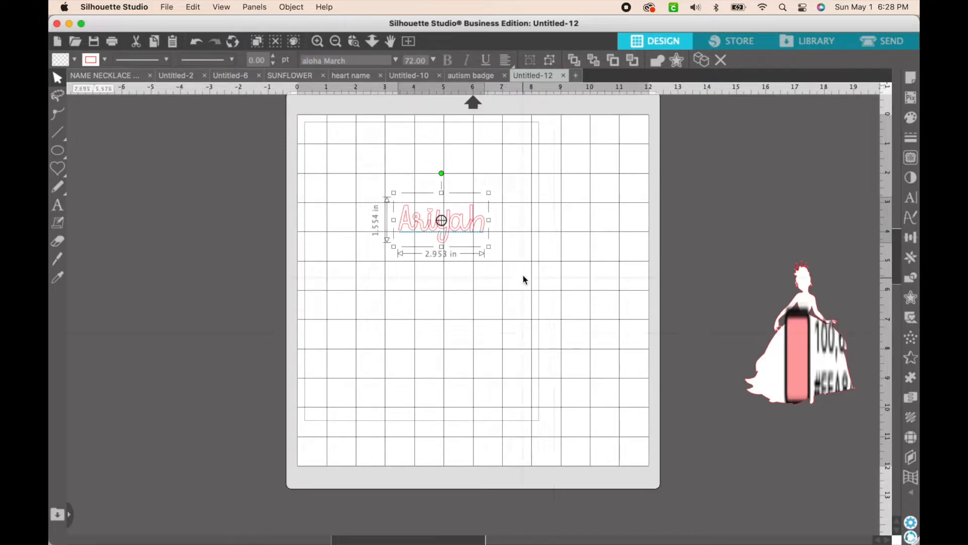
Enlarge the name text to about 11.8 × 6.2 in and position it across the width of the mat
left_click(505, 265)
left_click(473, 232)
left_click_drag(500, 254, 679, 348)
left_click_drag(568, 285, 472, 240)
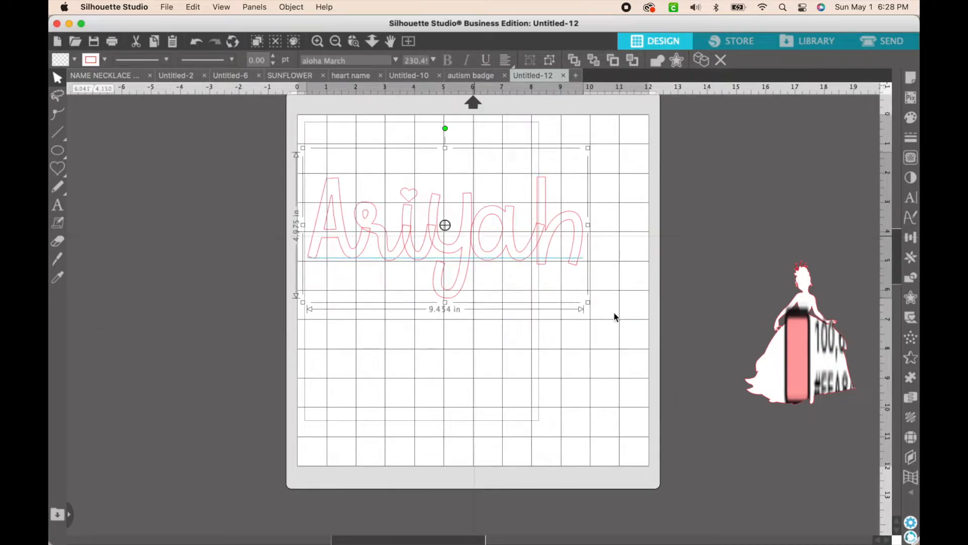
left_click_drag(587, 303, 654, 335)
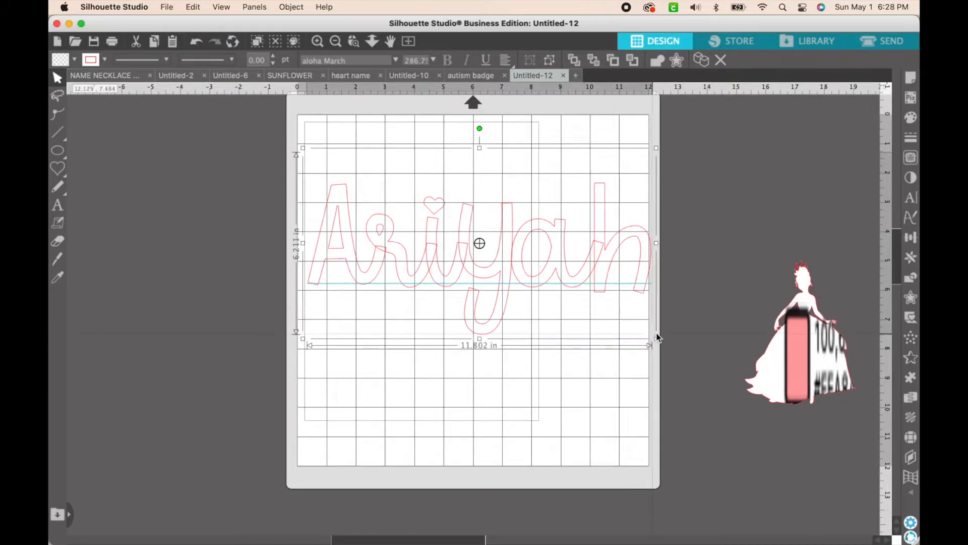
left_click(655, 335)
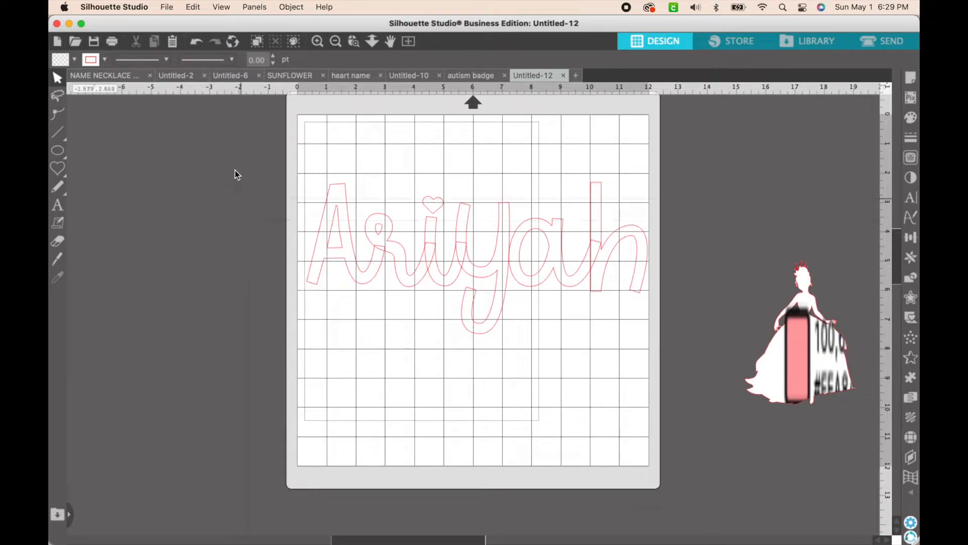
Weld the overlapping letters of the name together and select all the resulting parts
left_click(462, 253)
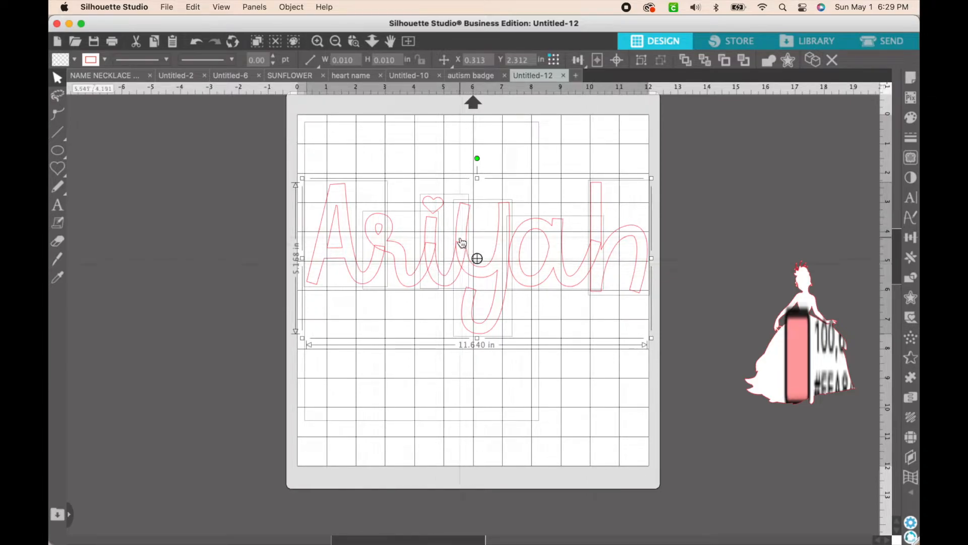
left_click(770, 61)
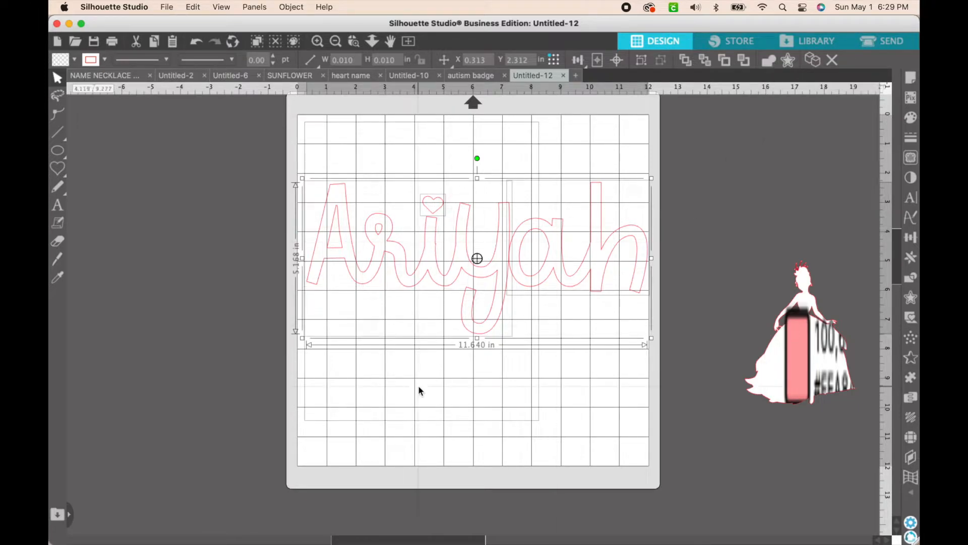
left_click_drag(277, 171, 658, 321)
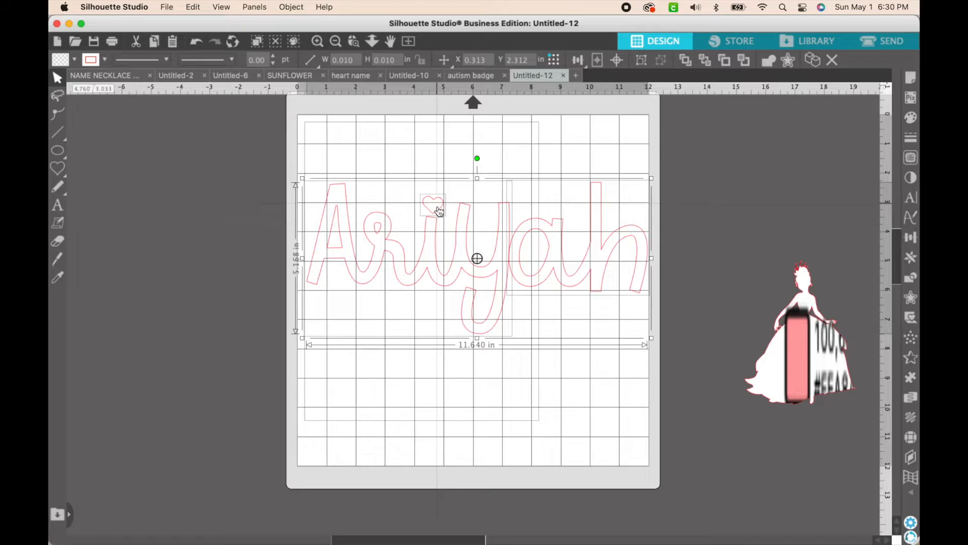
Combine all the selected welded name parts into a single compound path
right_click(438, 266)
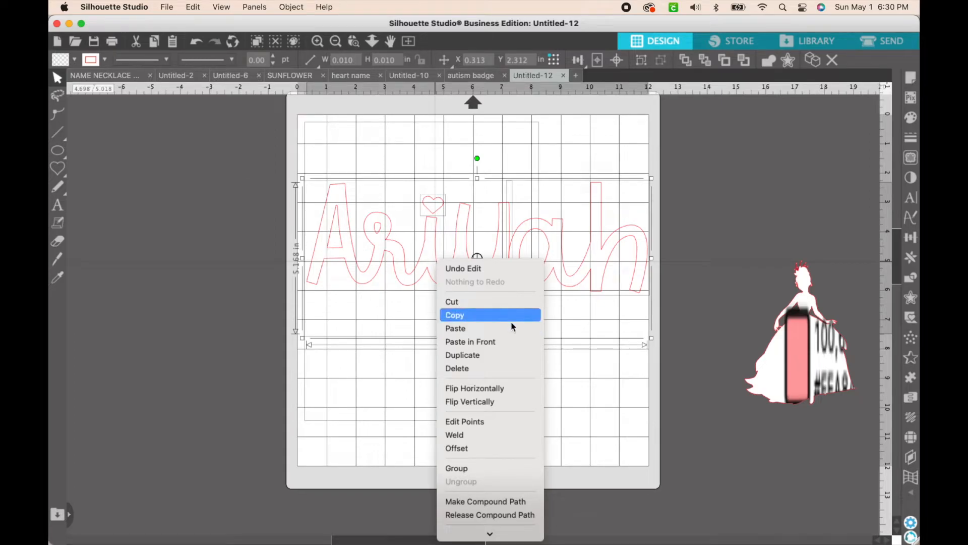
scroll(504, 438, "down", 3)
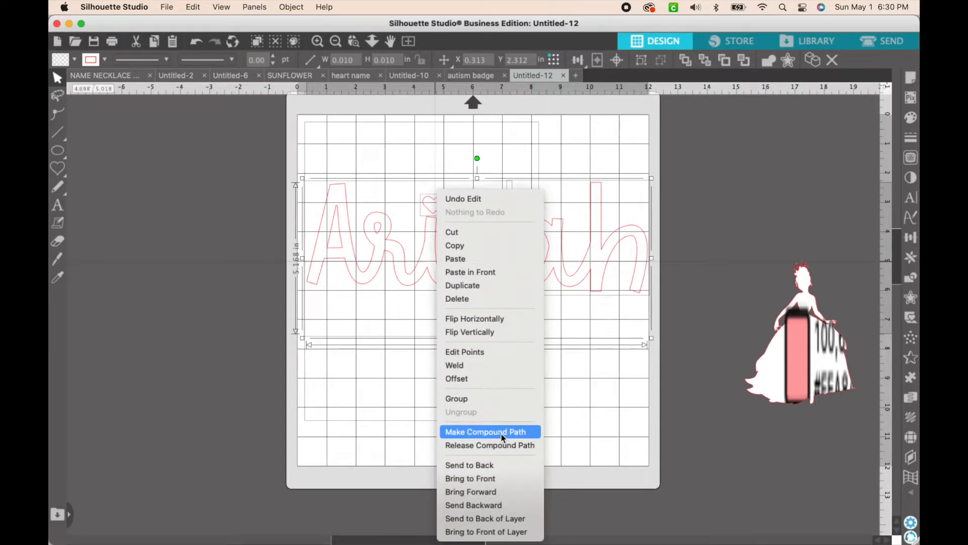
left_click(503, 438)
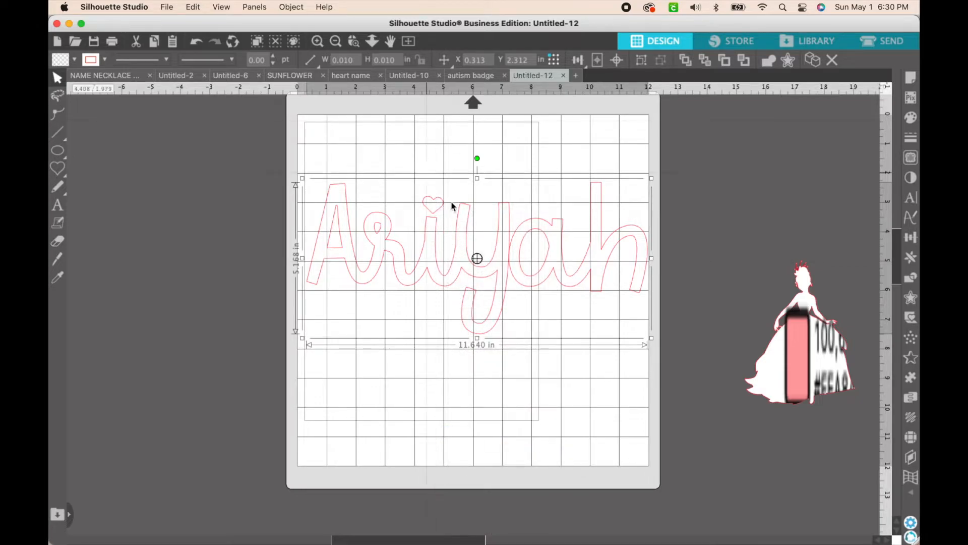
left_click(190, 182)
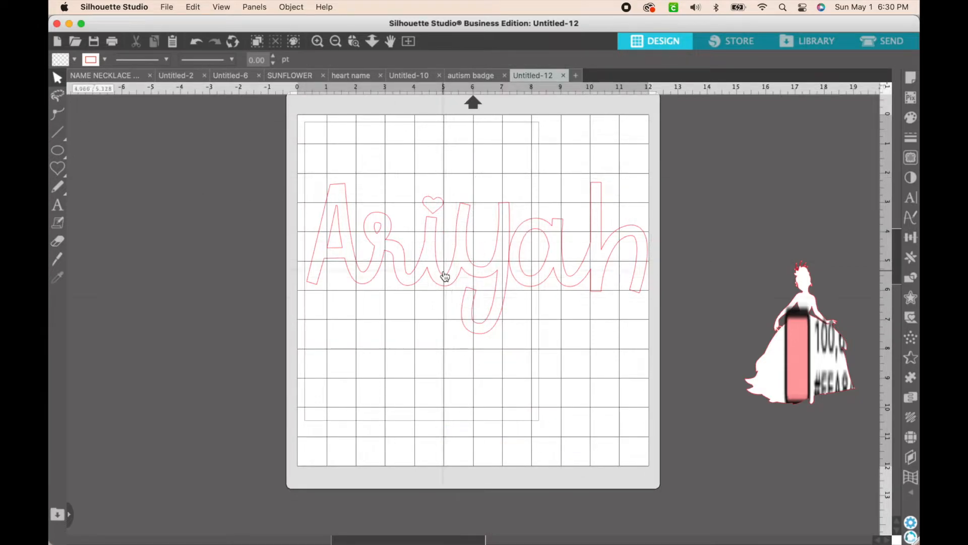
Fill the compound-path name lettering with black
left_click(444, 273)
left_click(75, 60)
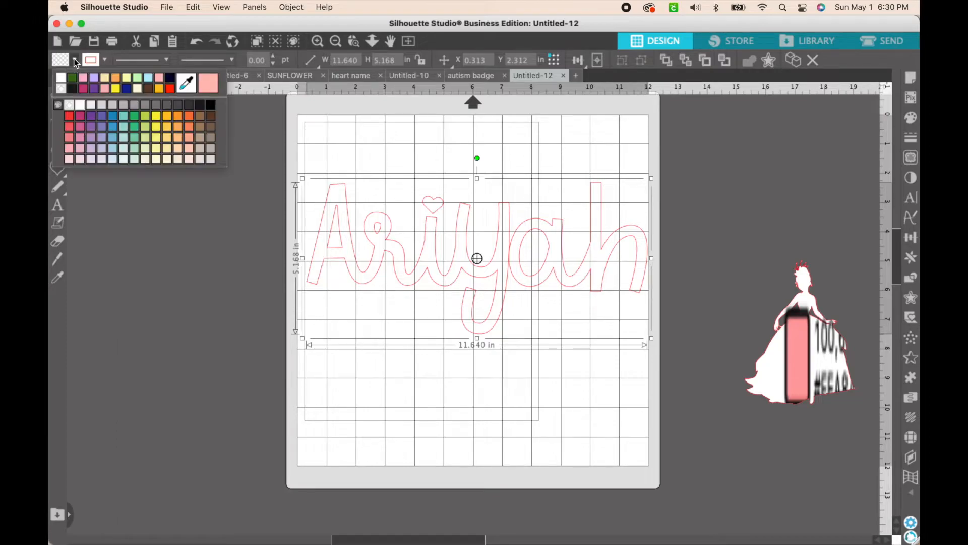
left_click(71, 89)
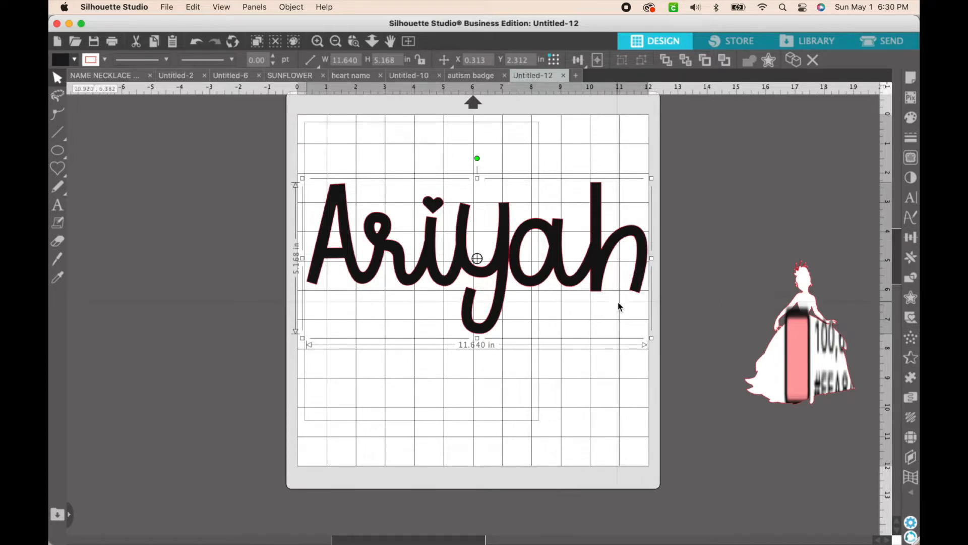
left_click(745, 246)
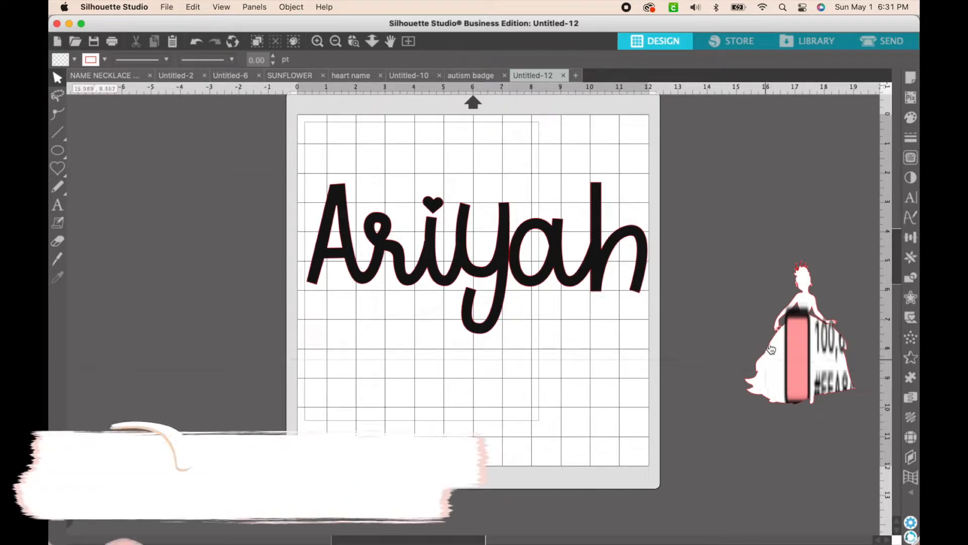
Set the name lettering's line color to light orange
left_click(785, 357)
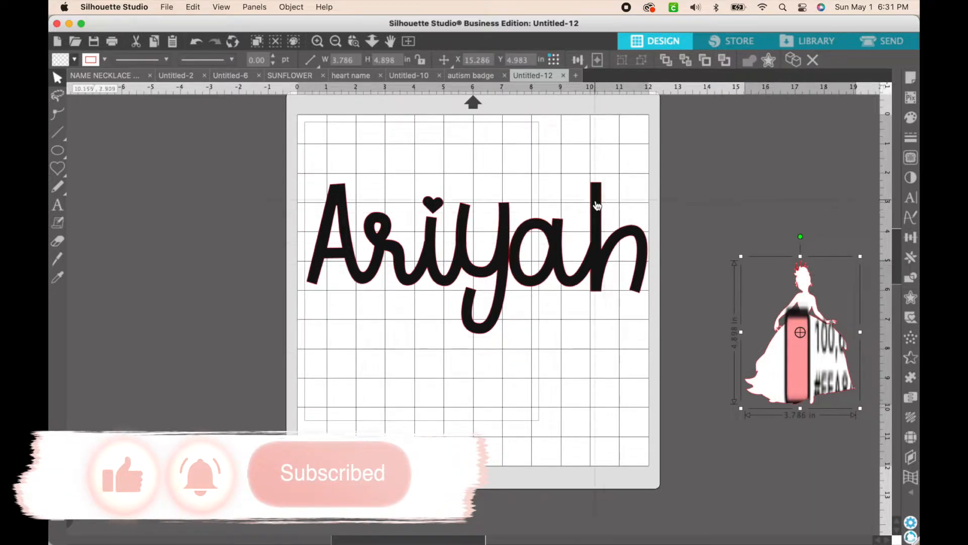
left_click(598, 212)
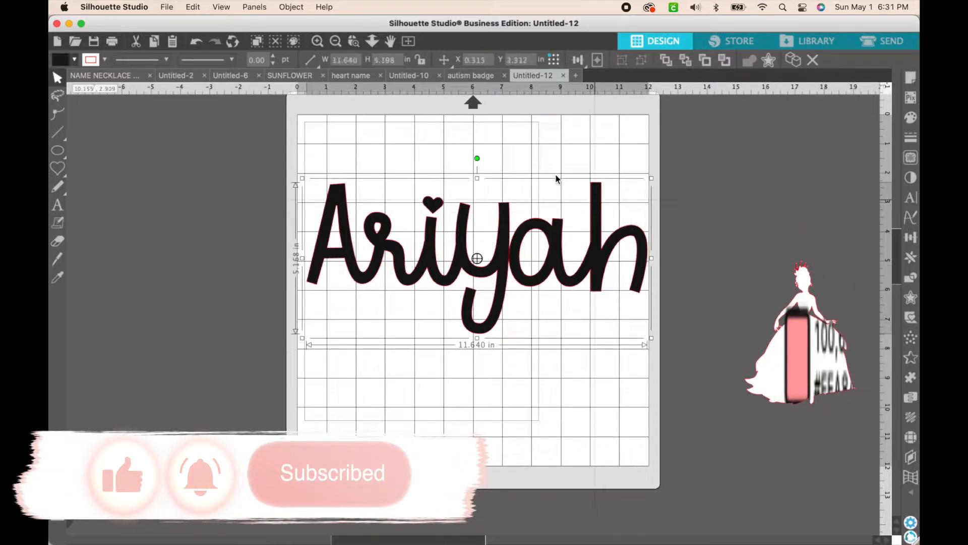
left_click(105, 59)
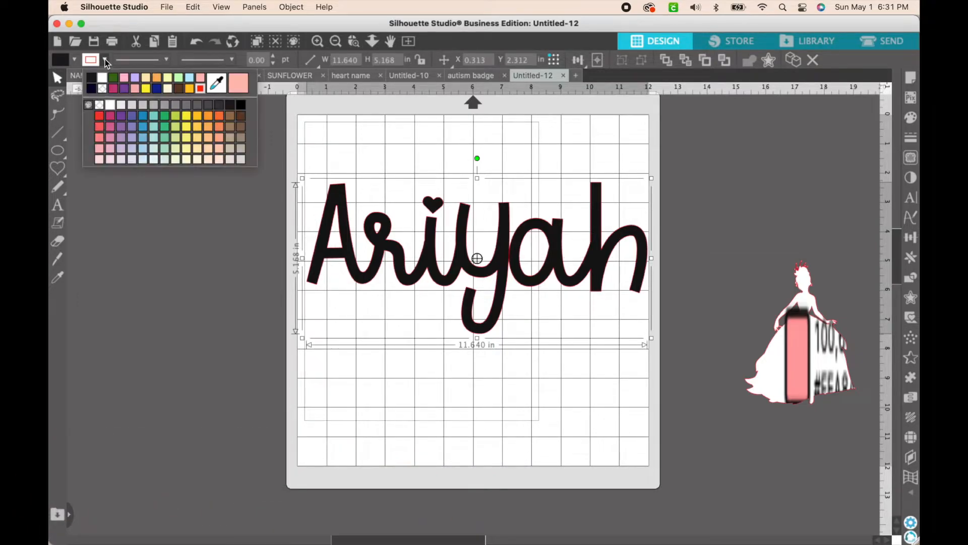
left_click(159, 77)
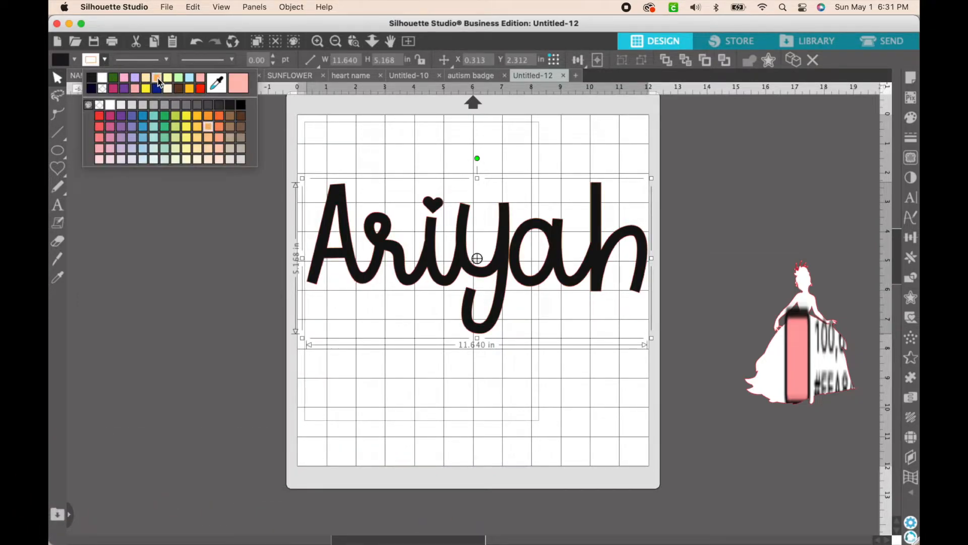
left_click(701, 316)
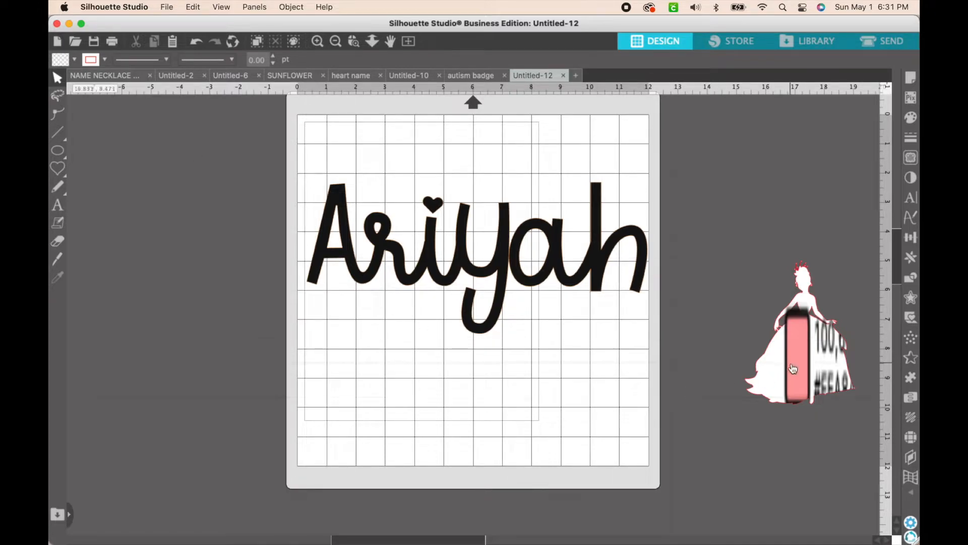
left_click(794, 369)
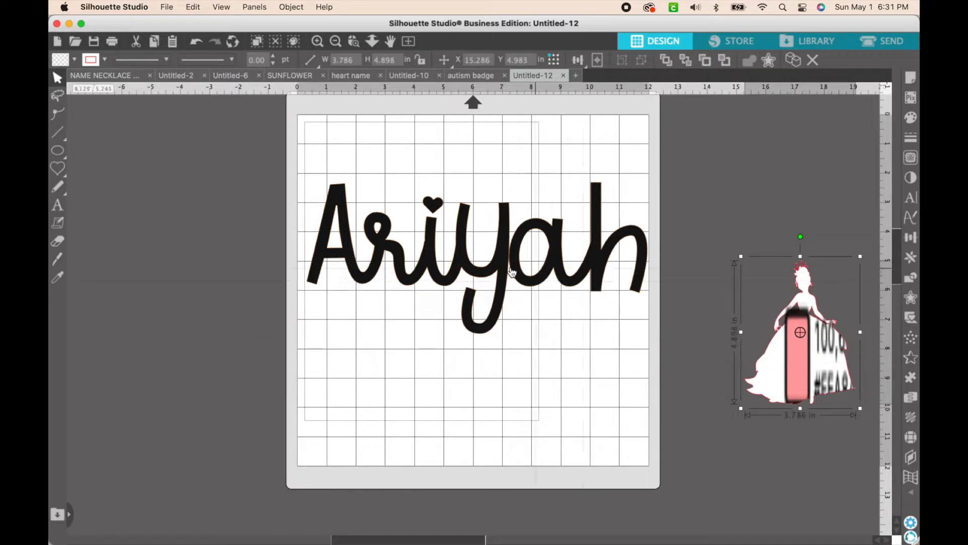
left_click(345, 226)
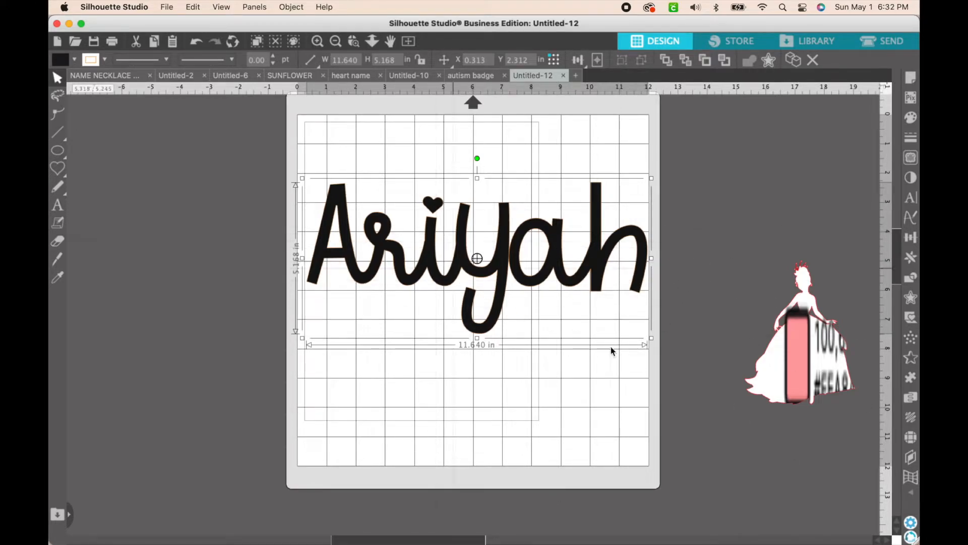
left_click_drag(811, 352, 738, 295)
key("super+z")
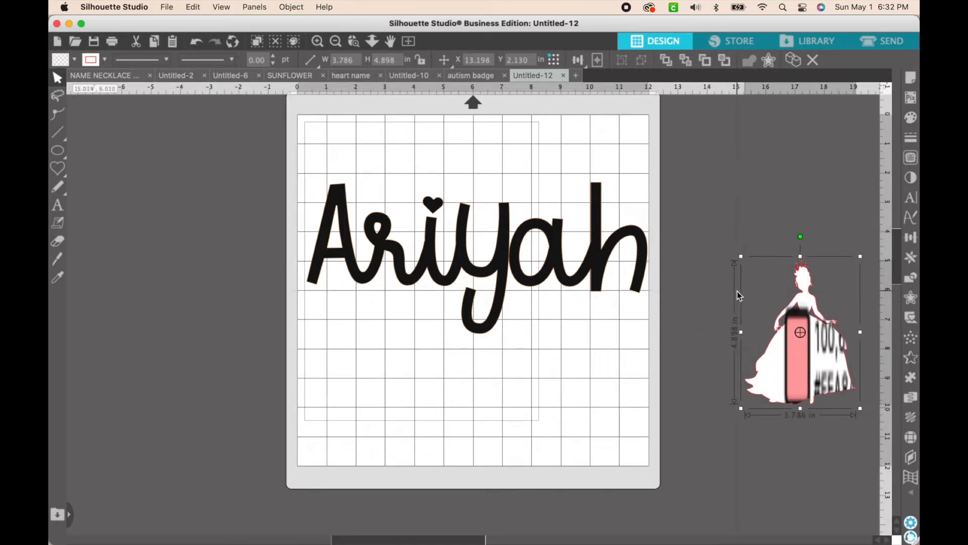
Select the princess together with its white silhouette and move both beside the last letter of the name
left_click(755, 179)
left_click_drag(719, 202, 875, 428)
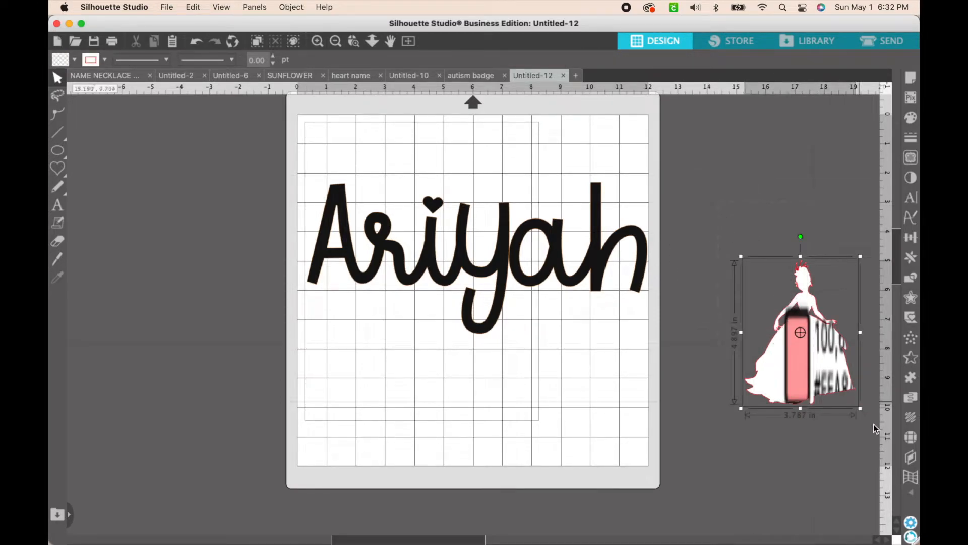
left_click_drag(822, 380, 725, 280)
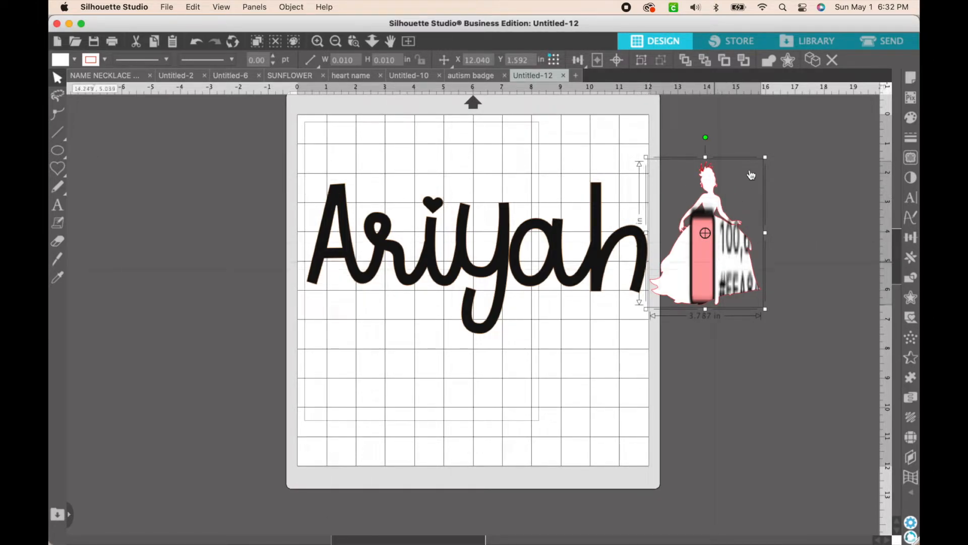
left_click(748, 119)
left_click(747, 242)
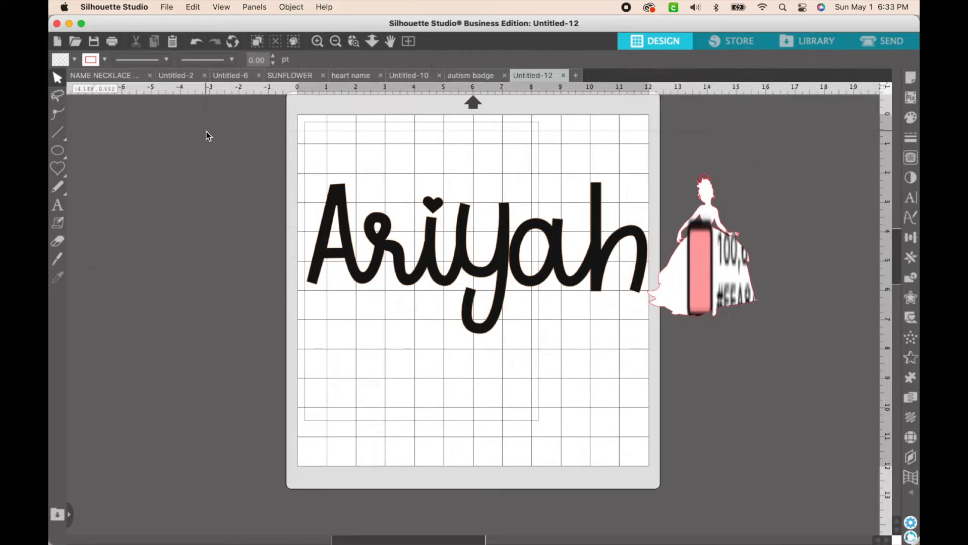
Select the name and princess layers together and scale them proportionally to about 3.02 × 1.08 in
left_click_drag(206, 132, 383, 228)
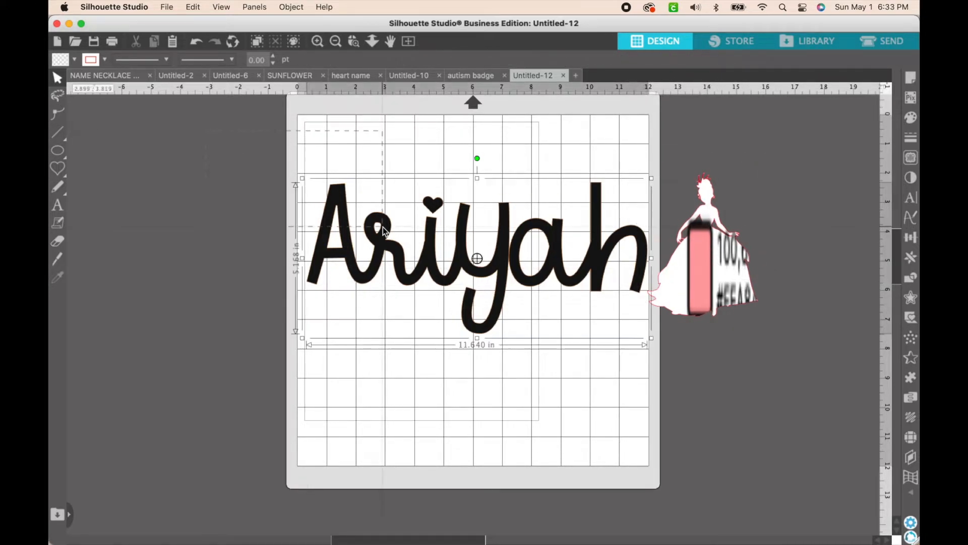
left_click_drag(651, 323, 803, 344)
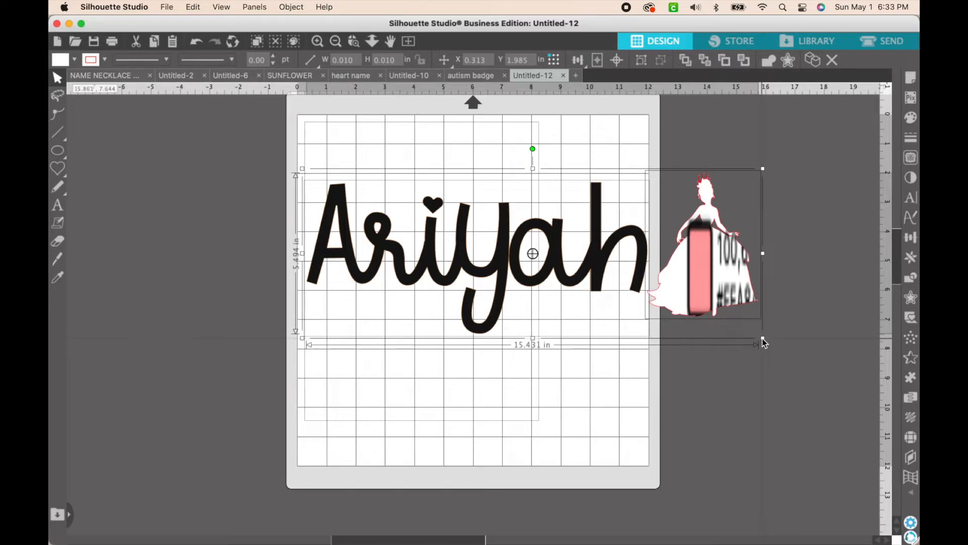
left_click_drag(764, 340, 412, 181)
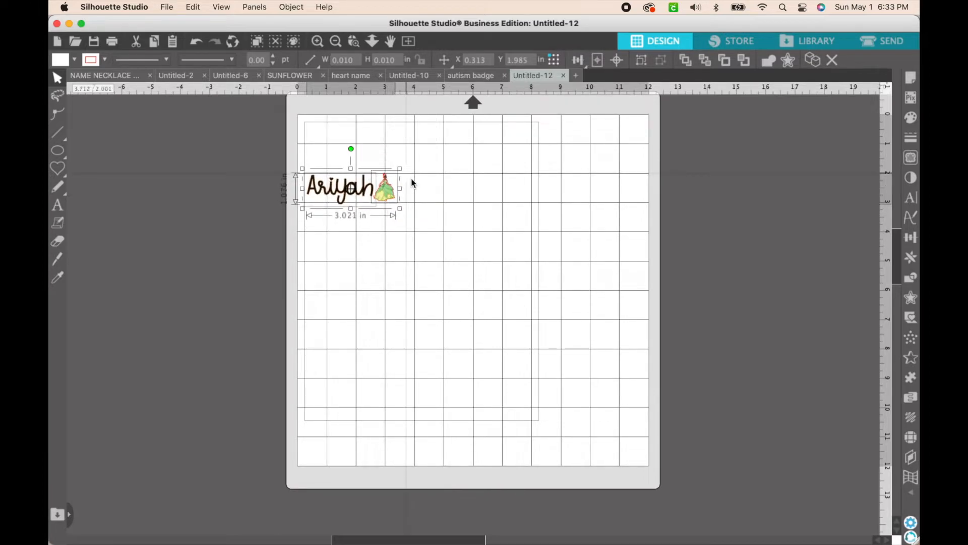
left_click(464, 234)
Shift the reduced design inward from the mat's side edge and group the name with the princess layers
left_click_drag(261, 164, 473, 249)
left_click(473, 249)
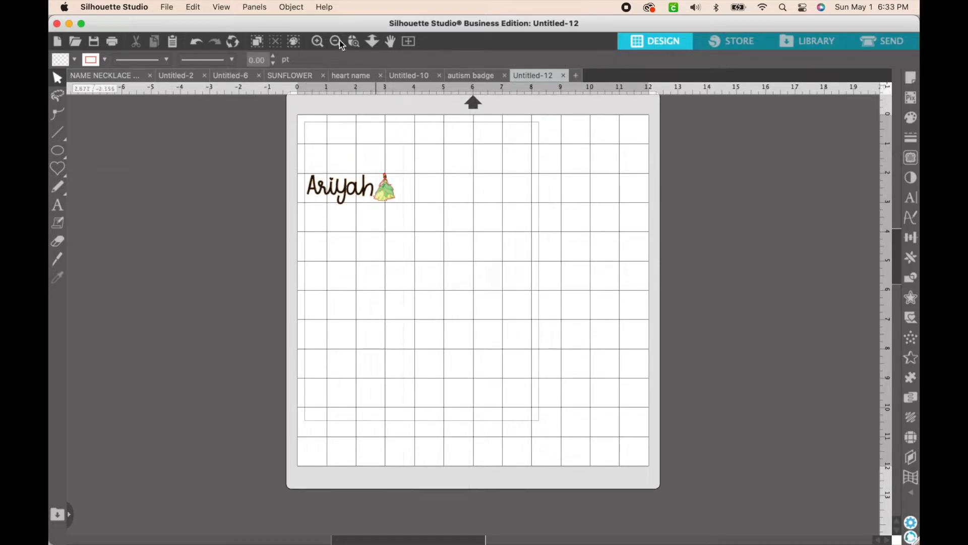
left_click(317, 41)
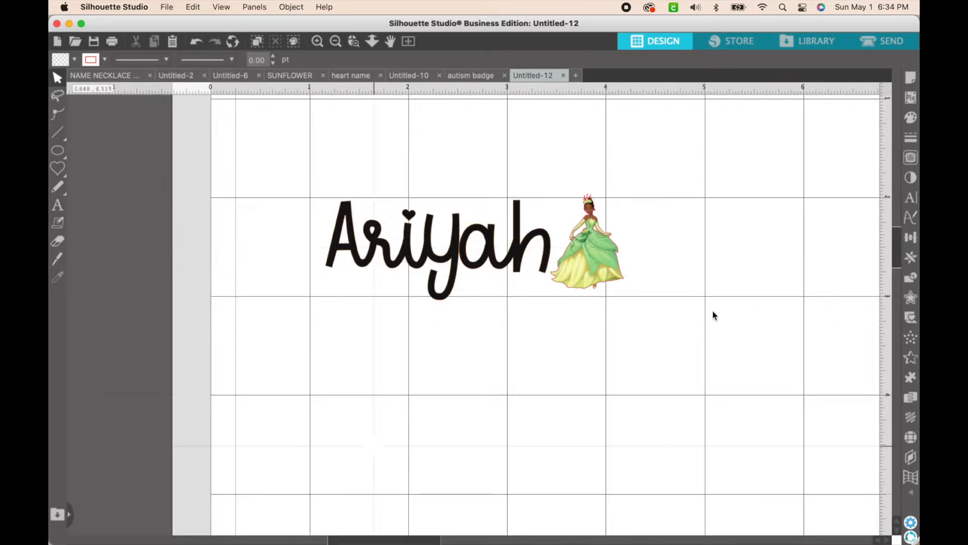
left_click_drag(267, 164, 668, 237)
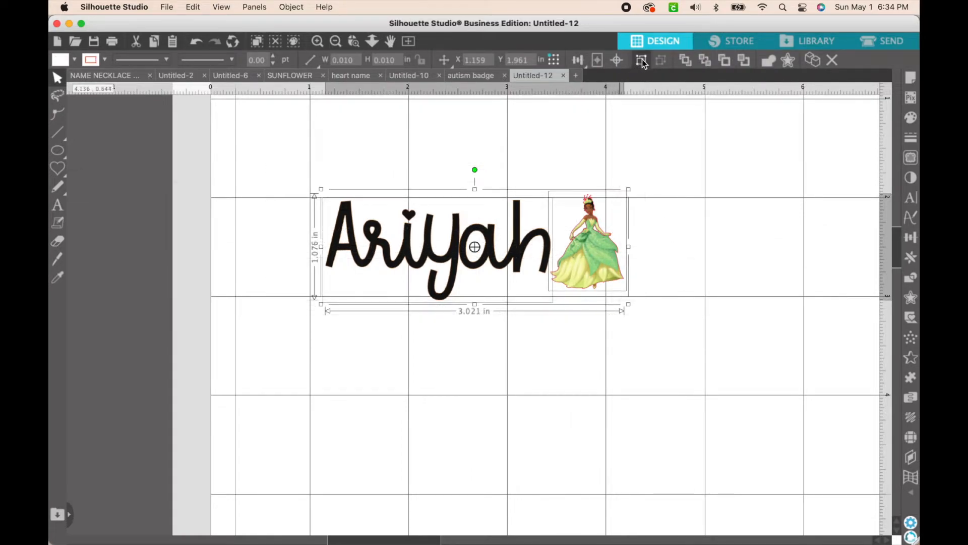
left_click(642, 61)
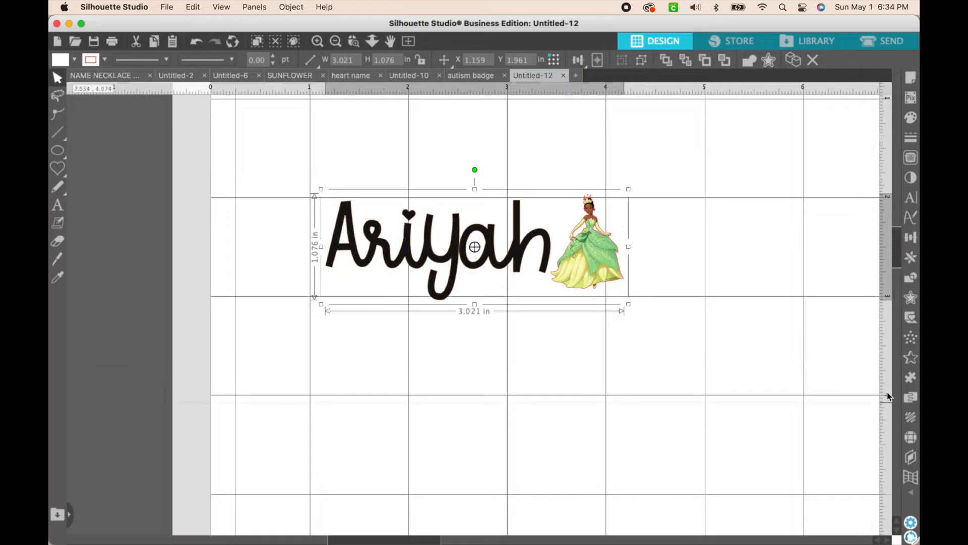
Create a 0.125 in offset with rounded corners around the grouped name and princess
left_click(776, 302)
left_click(600, 260)
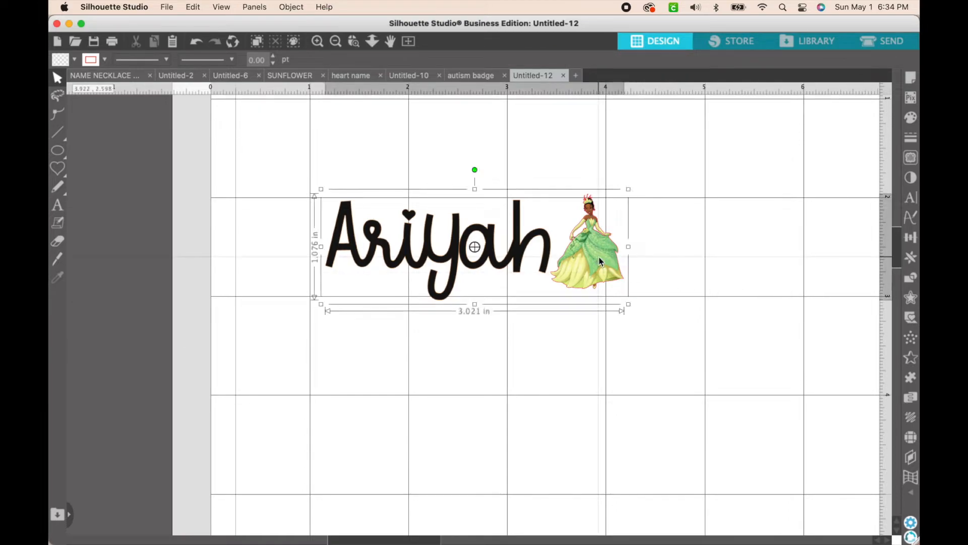
right_click(600, 261)
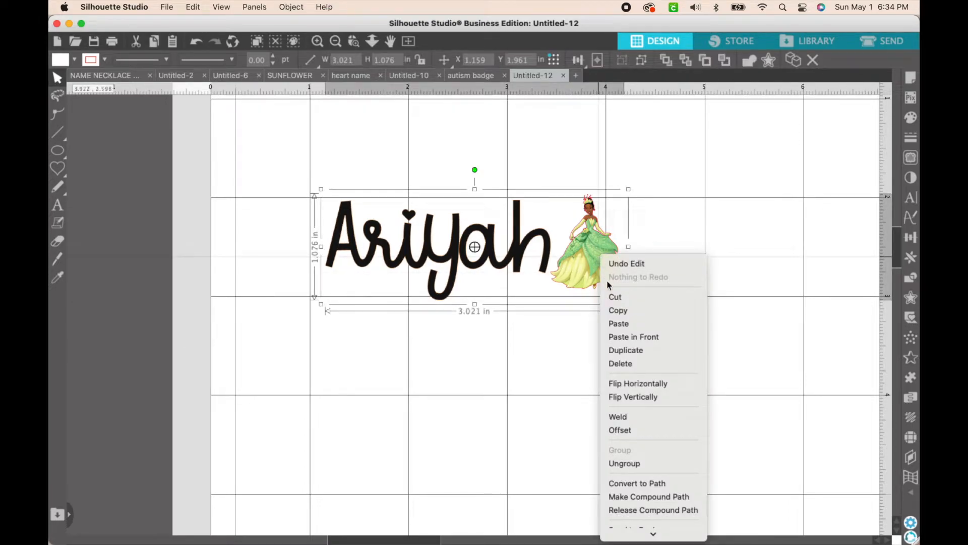
left_click(630, 433)
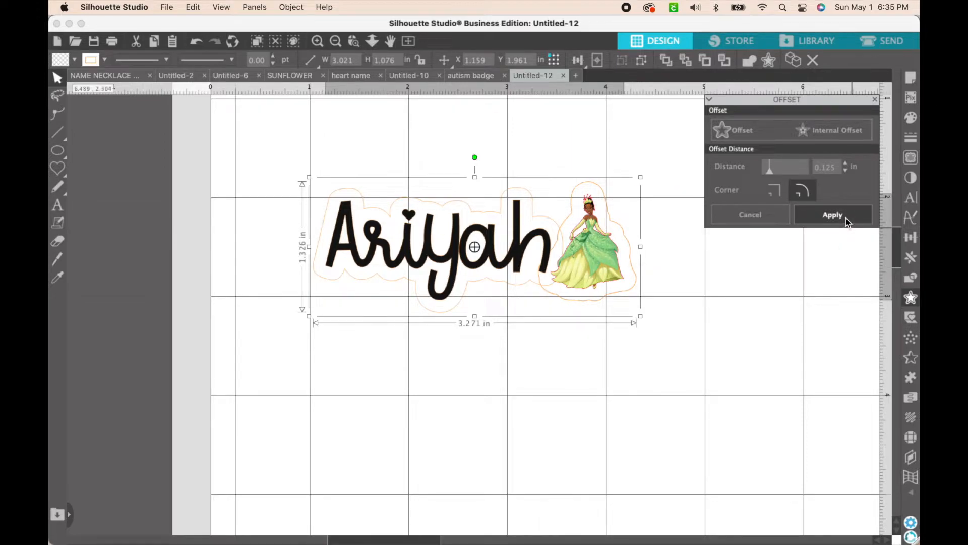
left_click(845, 218)
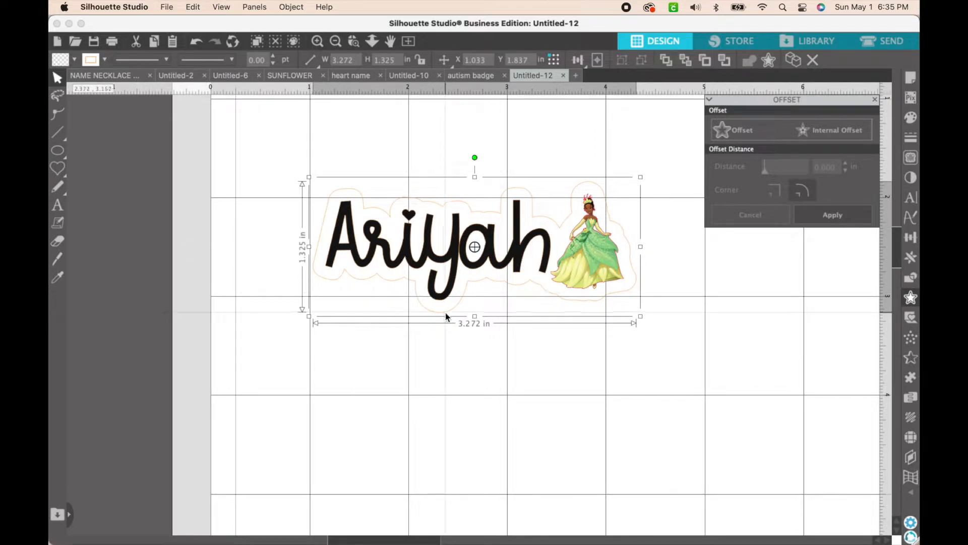
Give the offset outline a dark green line color and a lime green fill
left_click(105, 61)
left_click(125, 77)
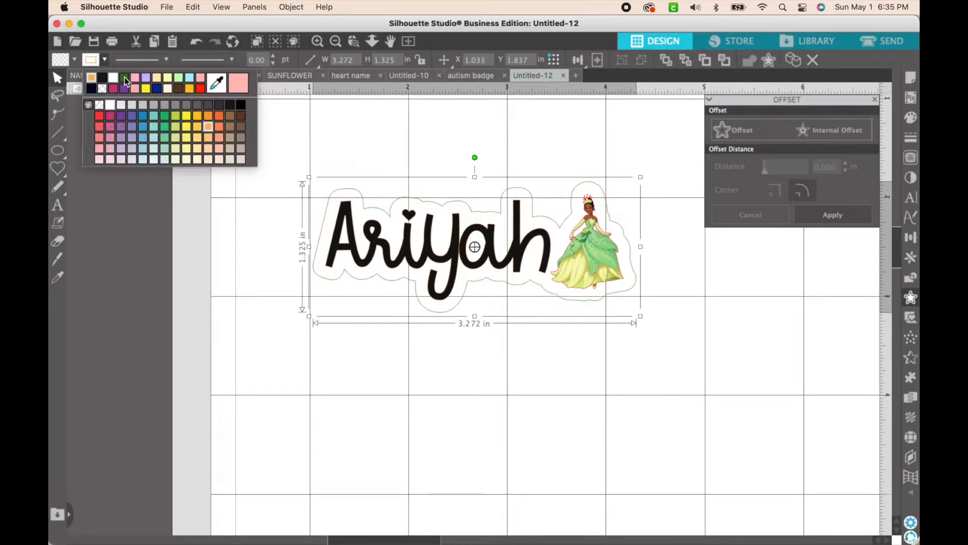
left_click(73, 59)
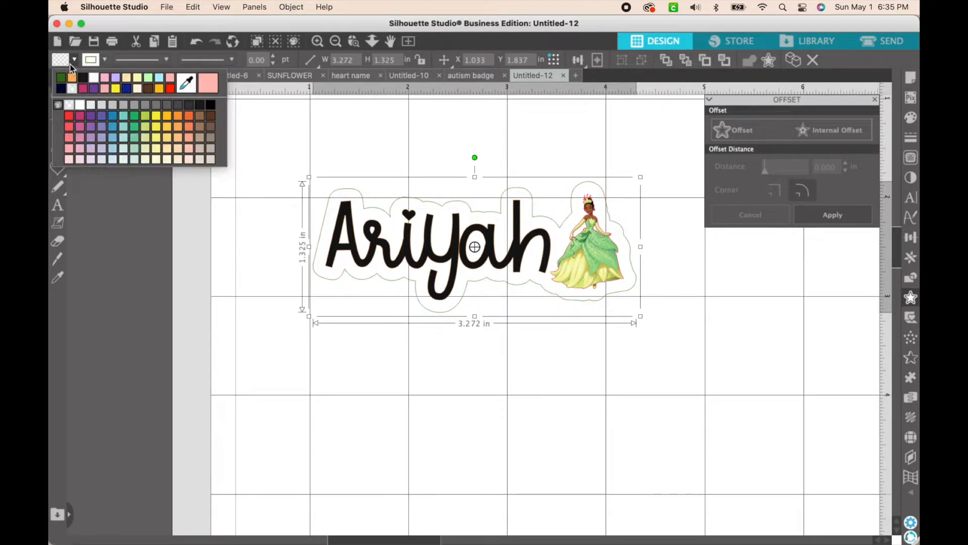
left_click(146, 117)
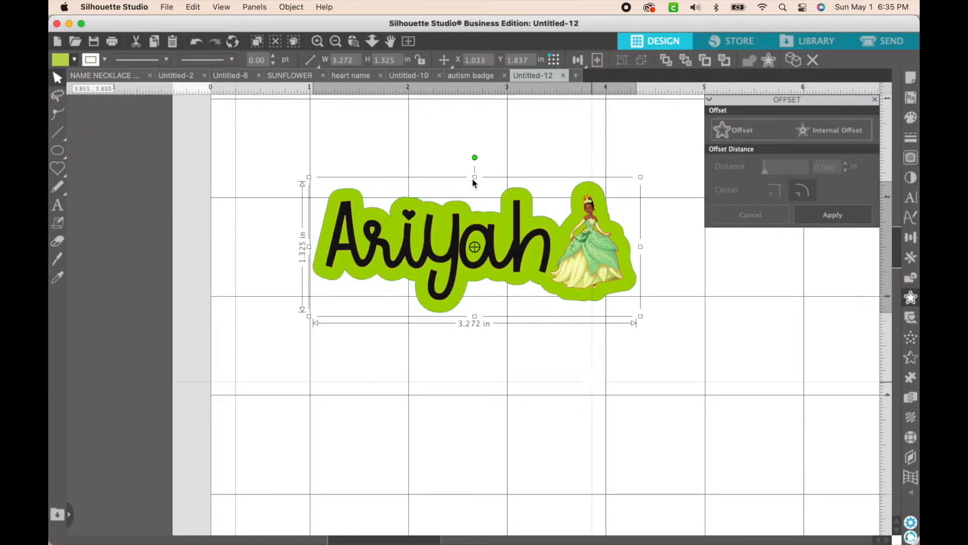
left_click(627, 397)
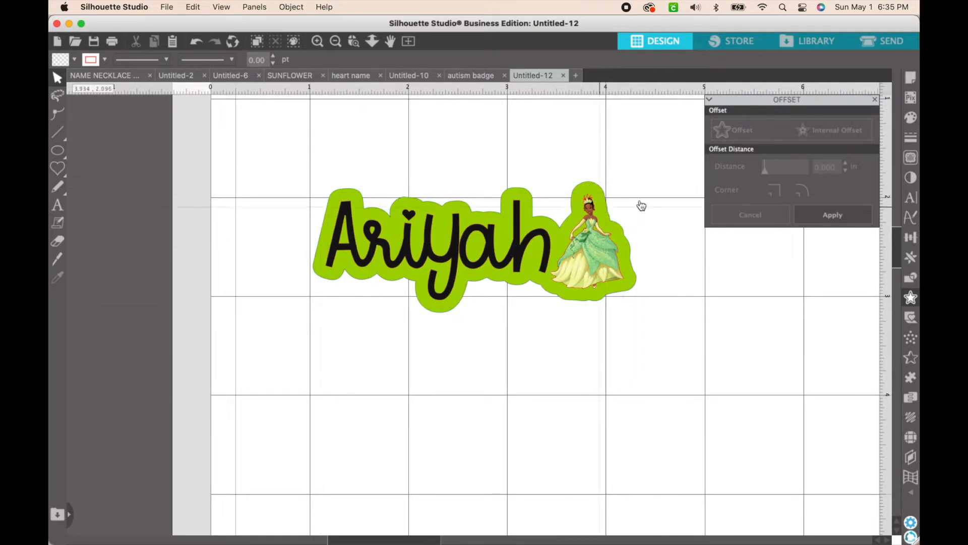
mouse_move(423, 540)
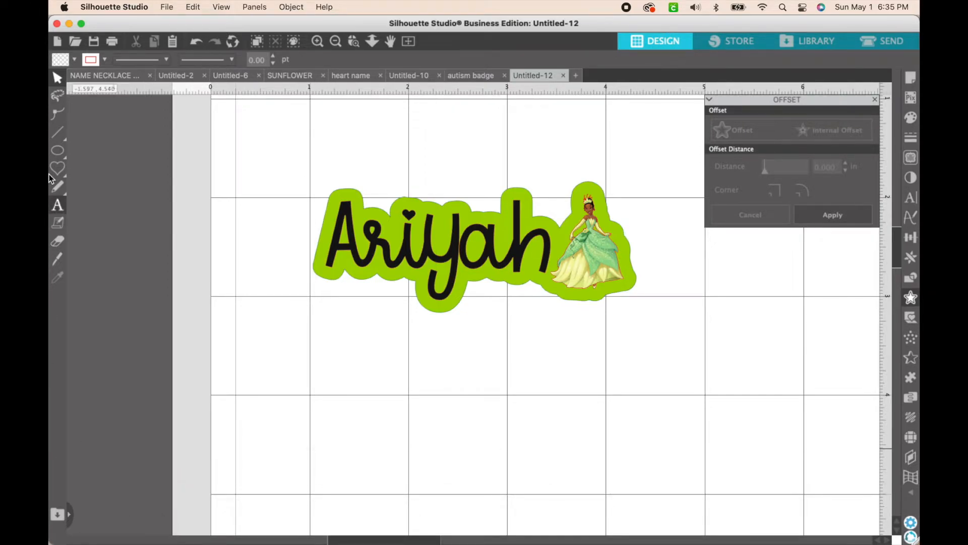
left_click(64, 171)
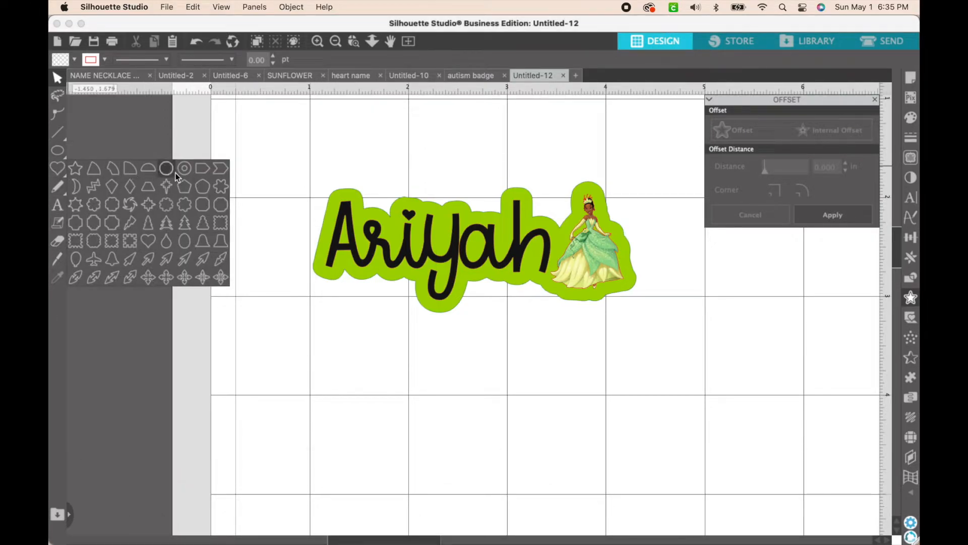
left_click(184, 169)
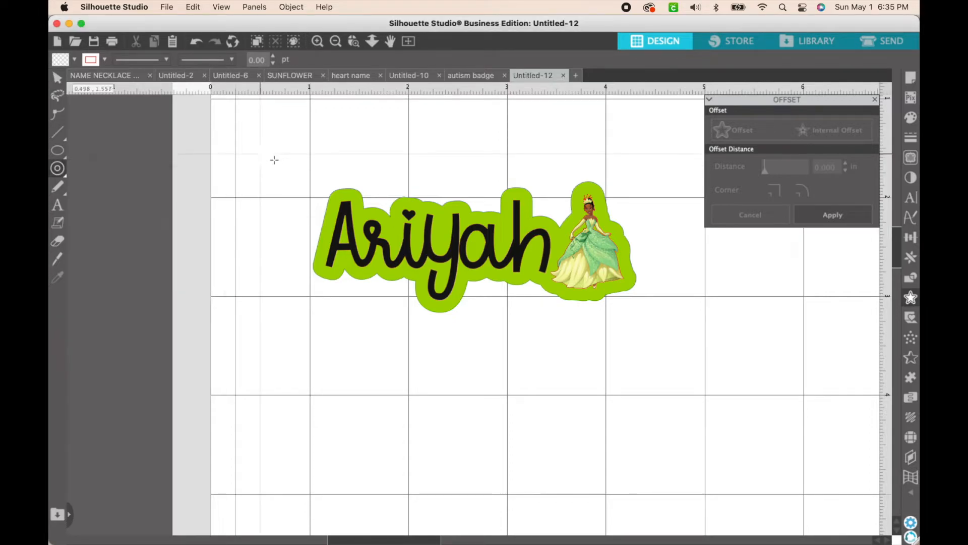
left_click(63, 171)
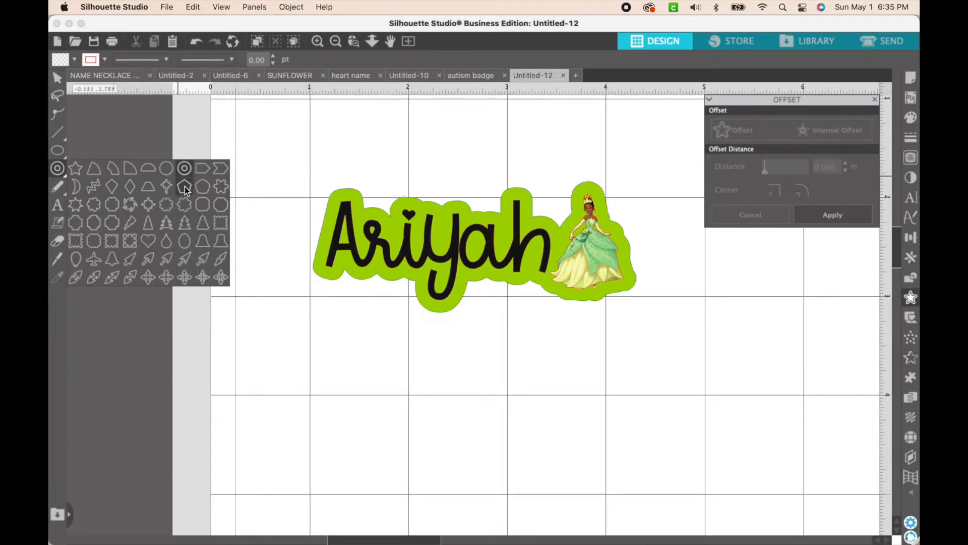
left_click(56, 155)
left_click(112, 148)
left_click(65, 164)
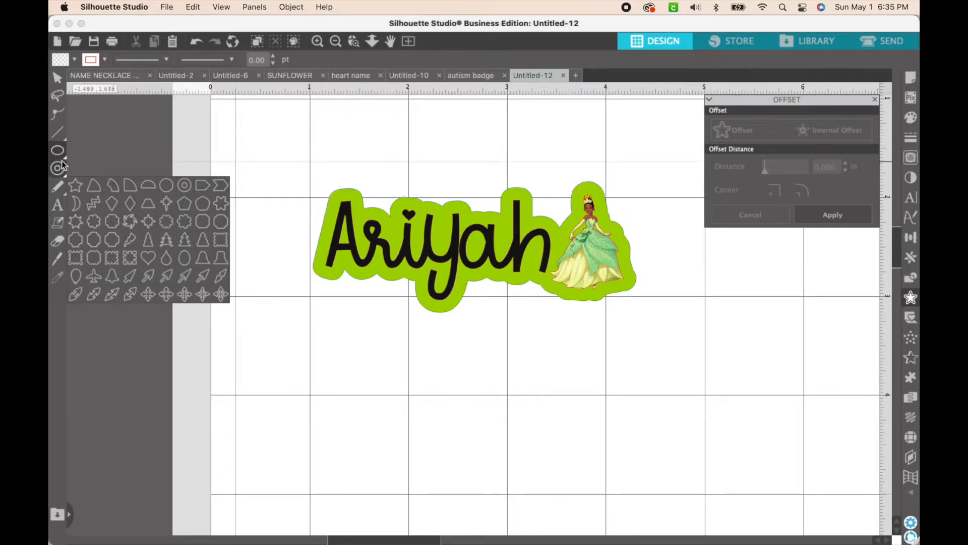
left_click(57, 156)
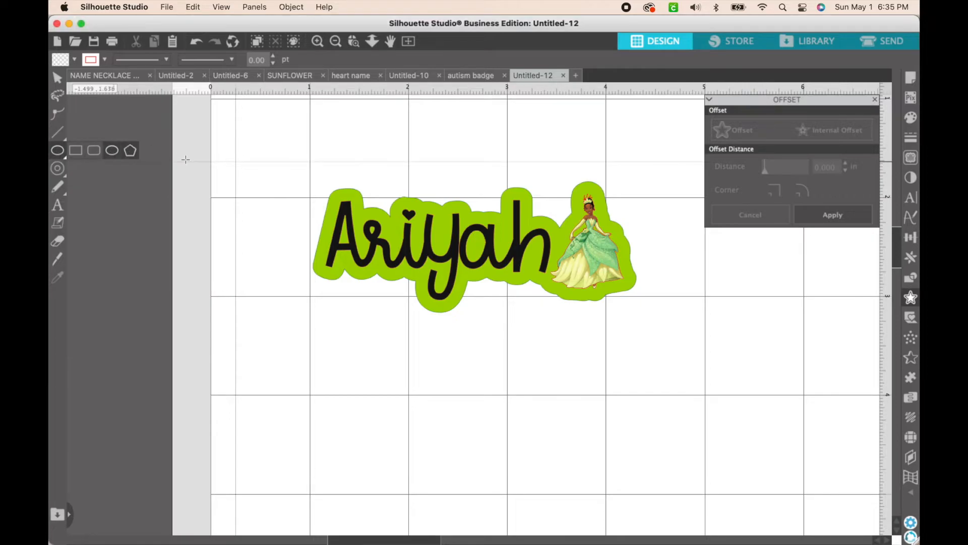
Draw a circle about 0.156 in wide beside the name and a larger one about 0.325 × 0.319 in above it
left_click(59, 153)
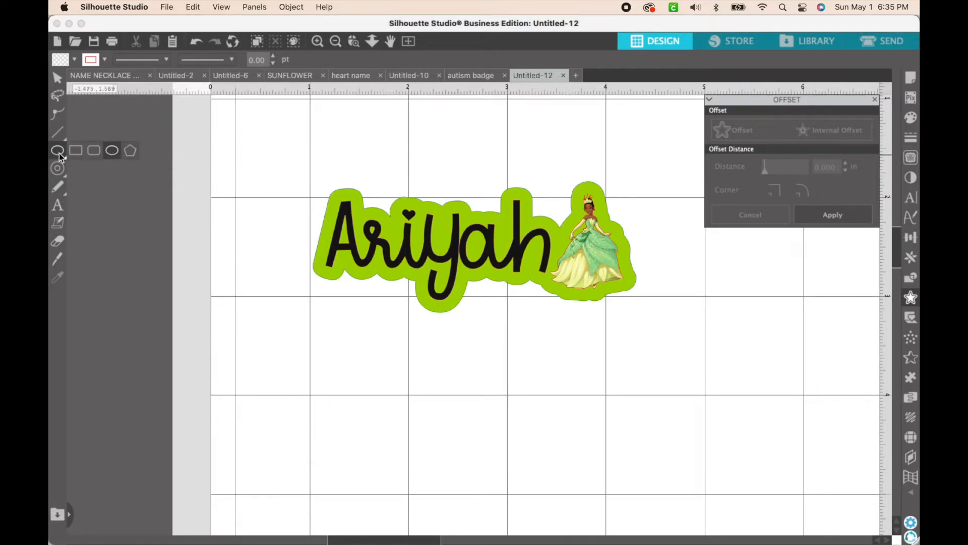
left_click(114, 153)
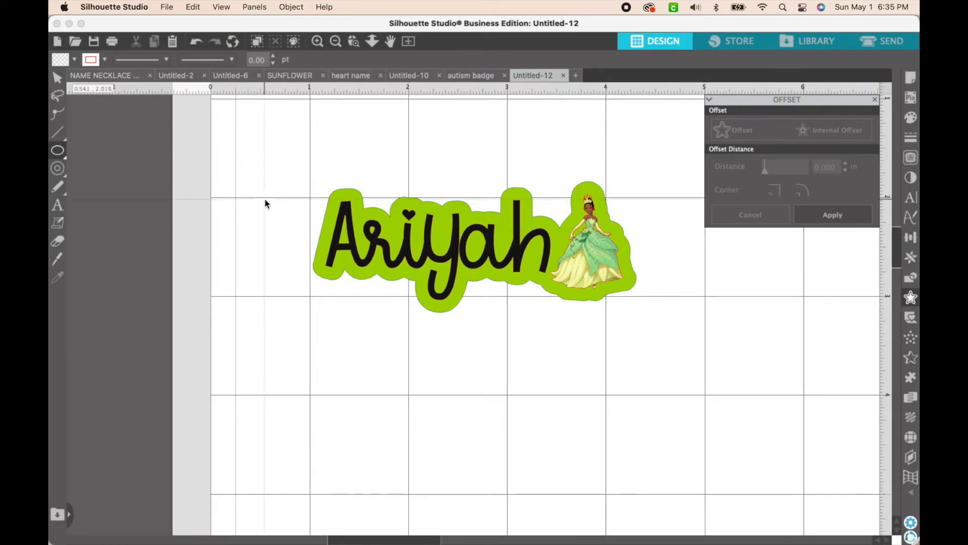
left_click_drag(266, 200, 278, 216)
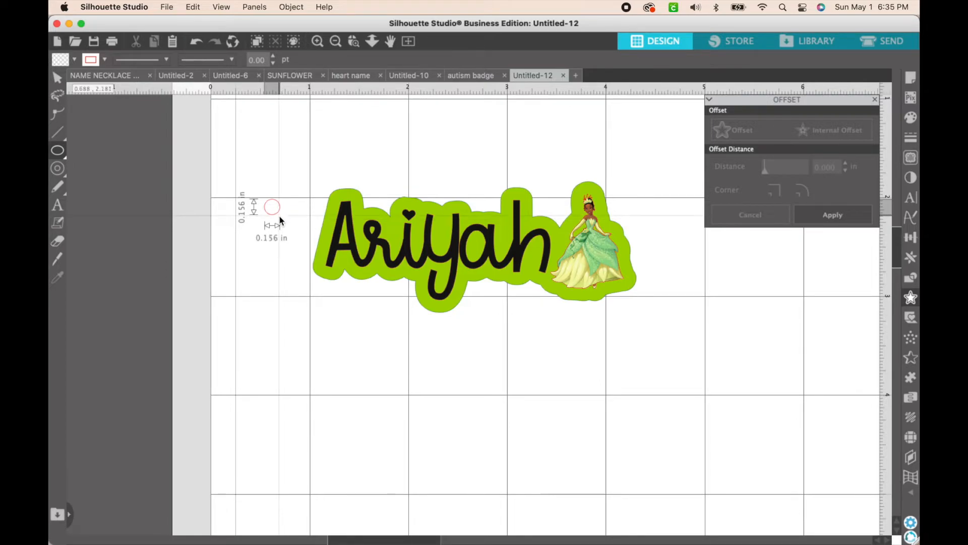
left_click_drag(279, 215, 279, 215)
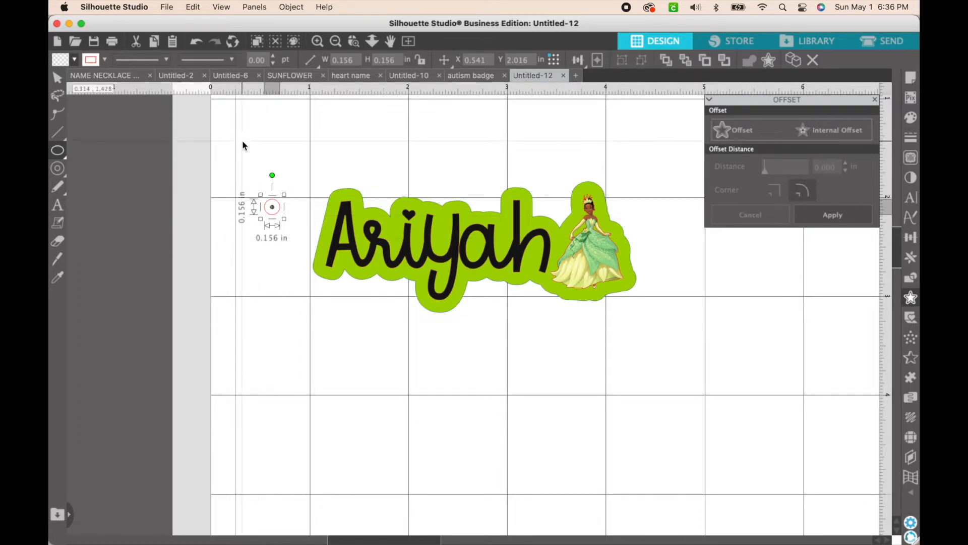
left_click_drag(242, 140, 276, 174)
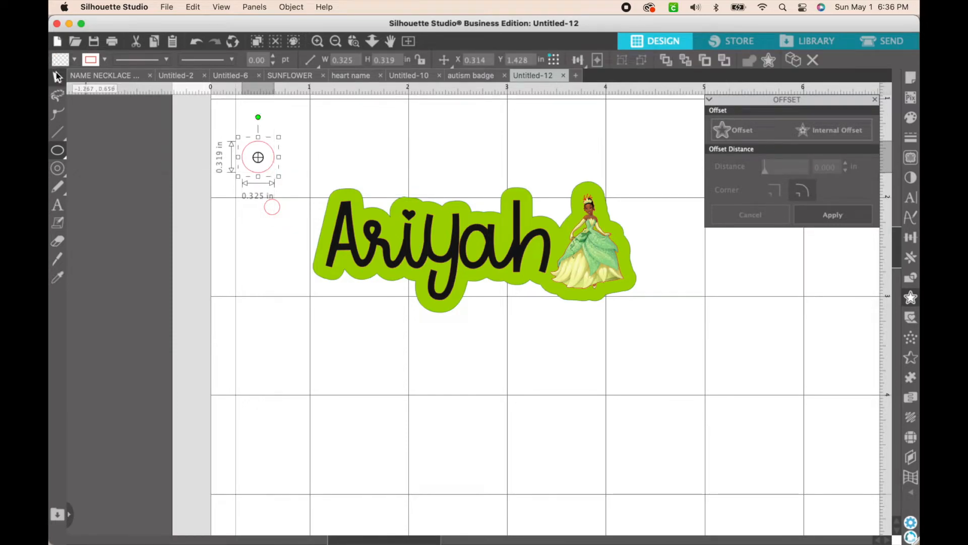
Select both circles and center them on each other to form a concentric ring
left_click(57, 78)
left_click(298, 218)
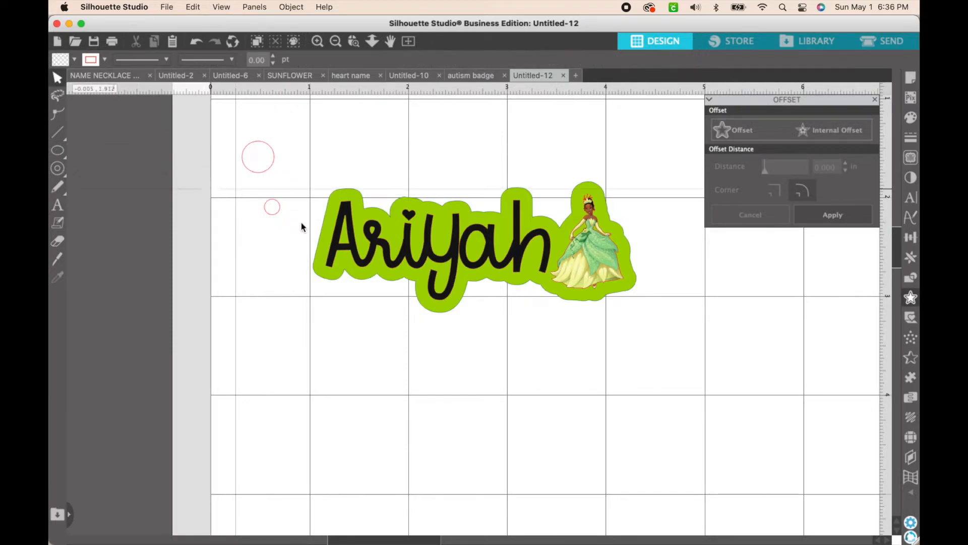
left_click_drag(253, 124, 277, 226)
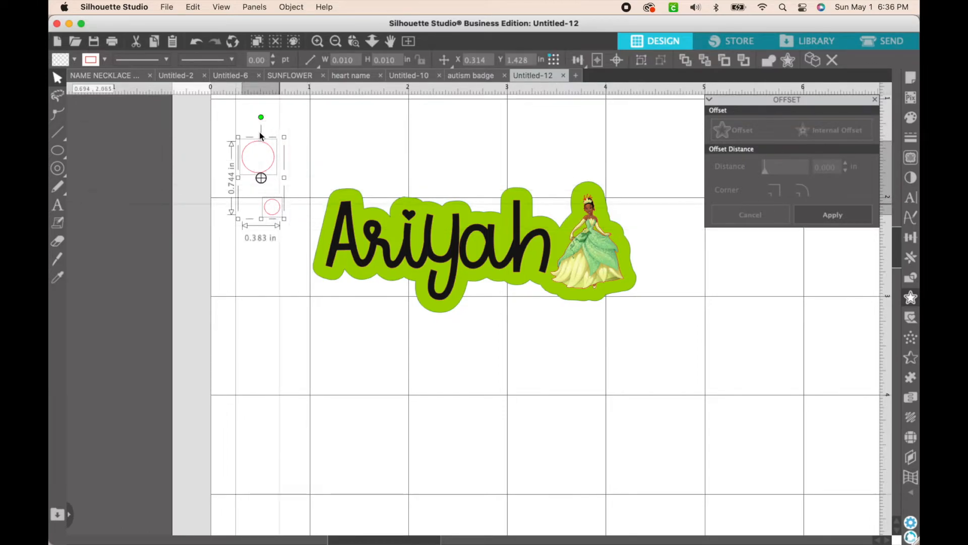
left_click(617, 61)
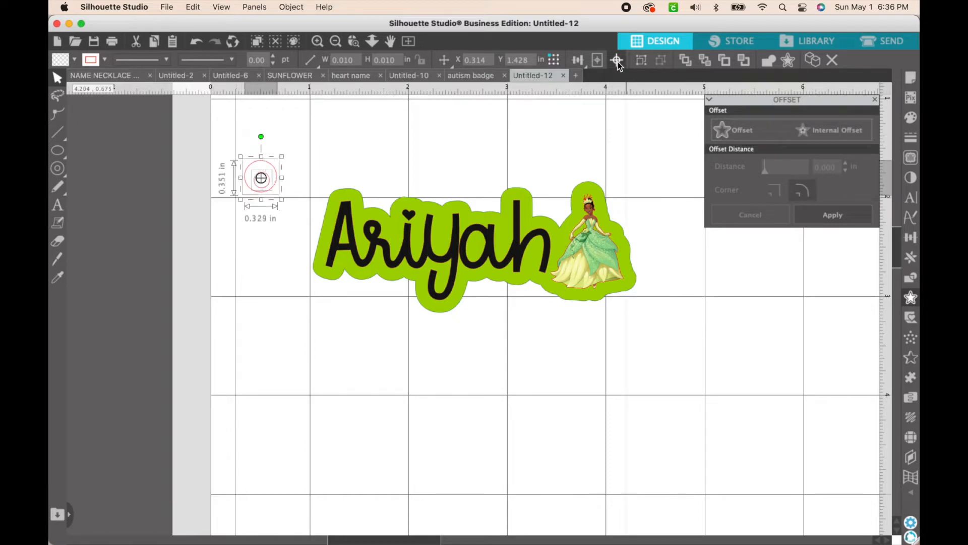
left_click(441, 141)
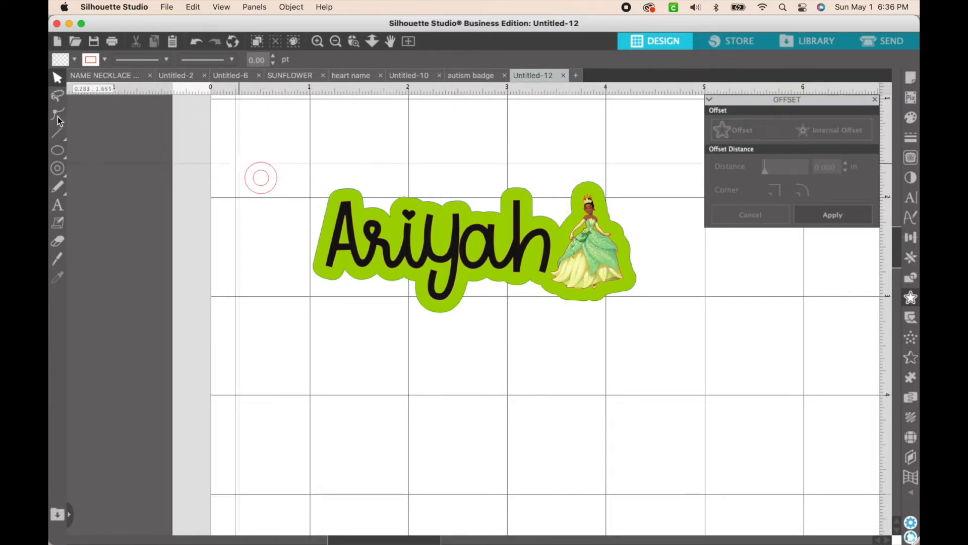
Duplicate the concentric circles and place the copy on the far side of the princess, near her head height
left_click_drag(227, 132, 284, 208)
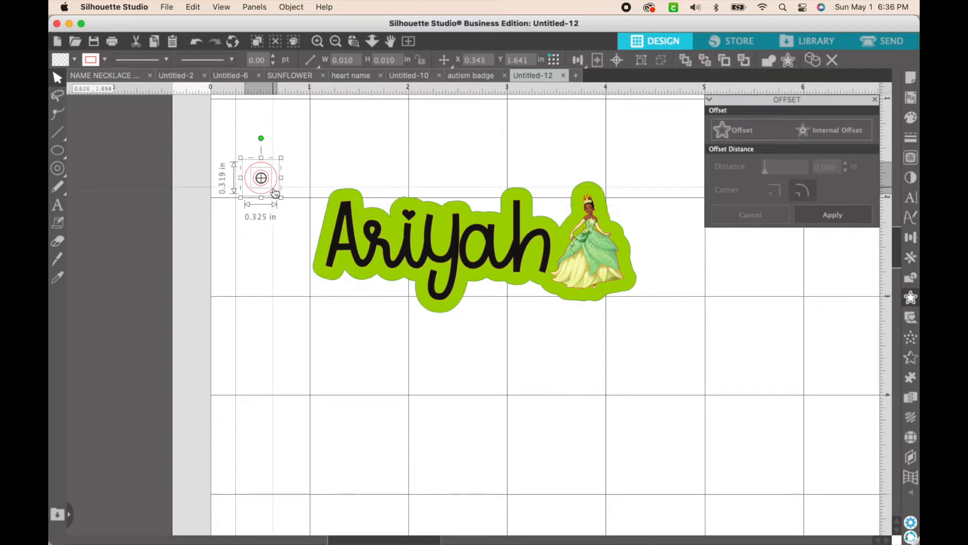
right_click(277, 186)
left_click(300, 281)
left_click_drag(266, 178, 657, 200)
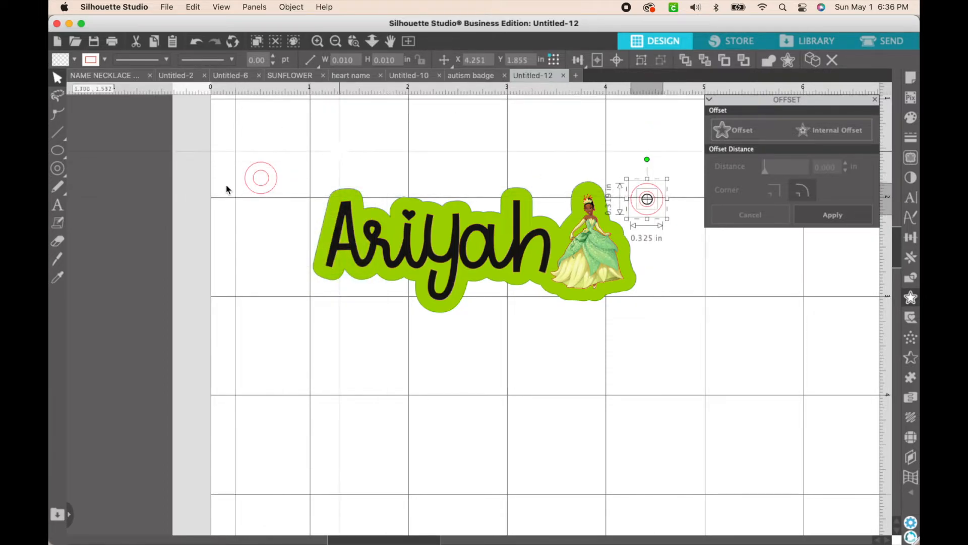
Move the original concentric circles onto the upper outer edge of the green backing beside the name's first letter
left_click_drag(220, 152, 329, 221)
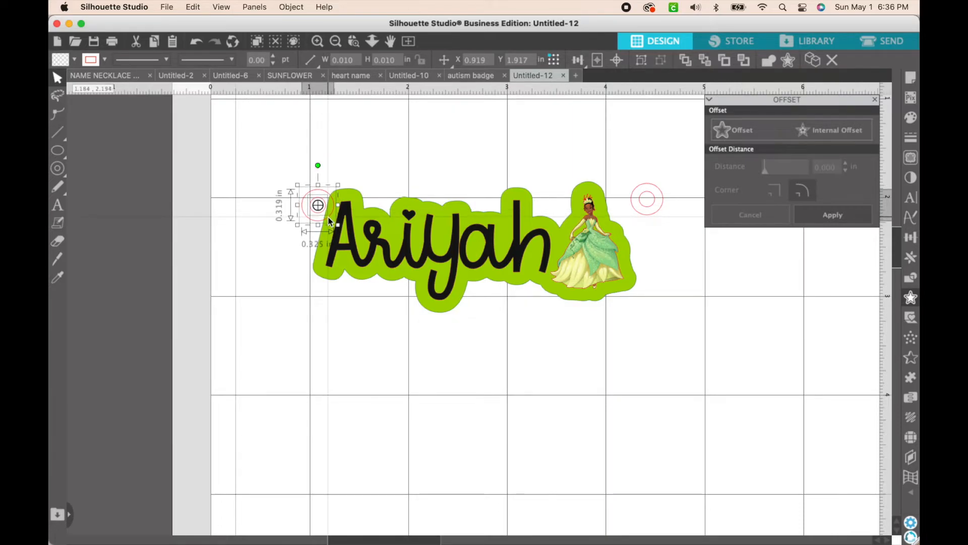
left_click_drag(328, 220, 329, 223)
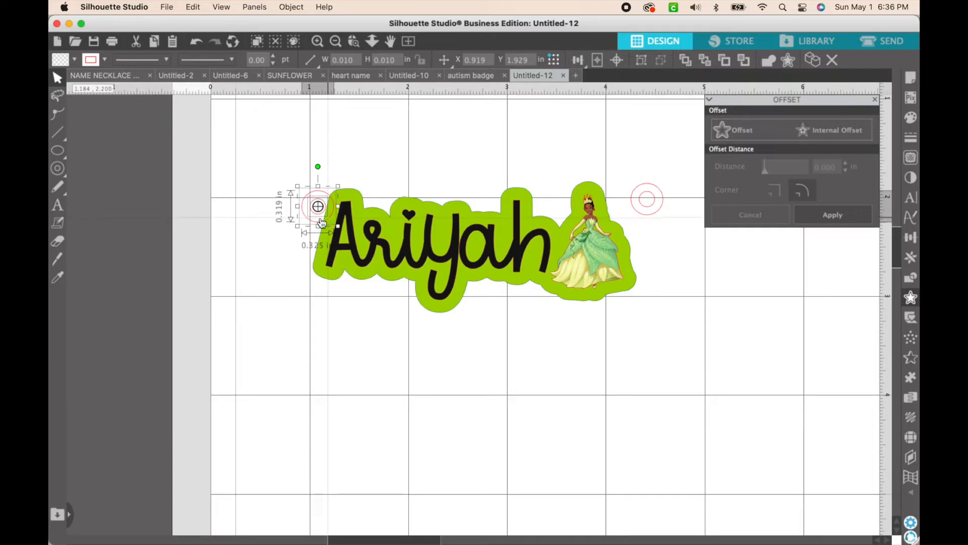
left_click(229, 219)
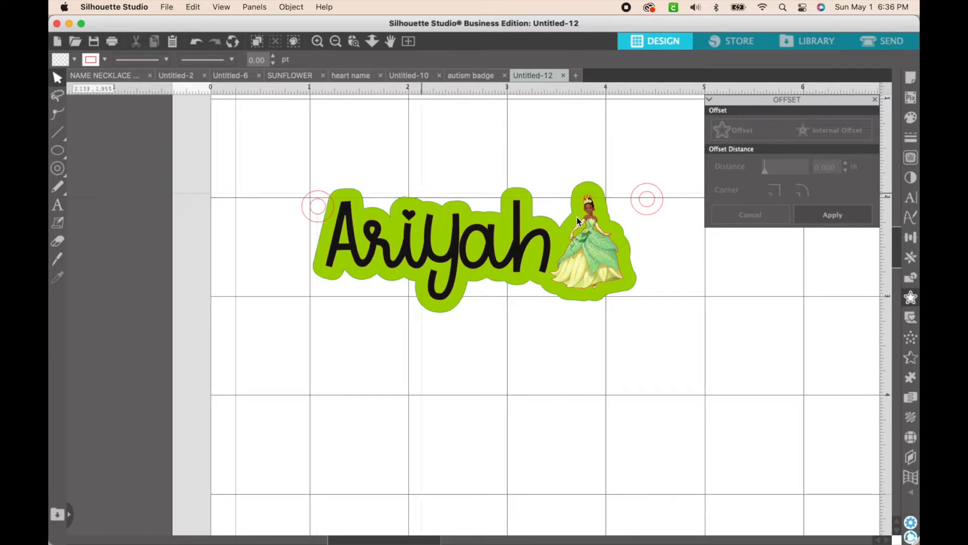
Move the duplicate circles onto the backing's edge beside the princess's head, level with the pair at the first letter
left_click(661, 198)
key("super+a")
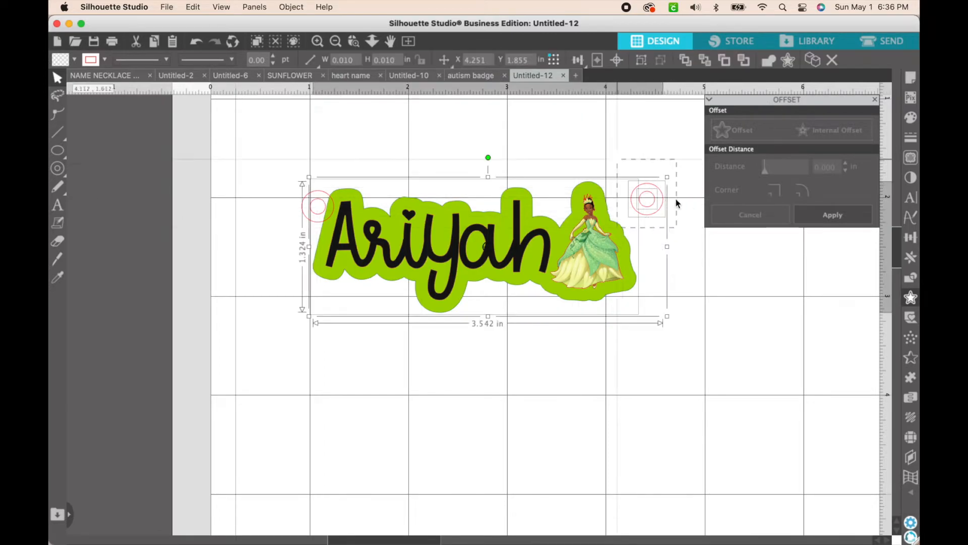
left_click(706, 241)
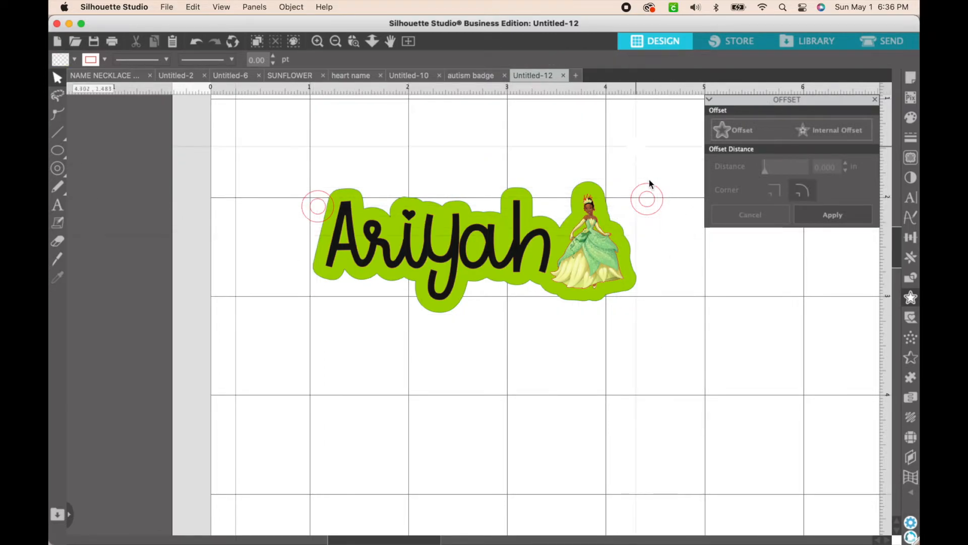
left_click(654, 204)
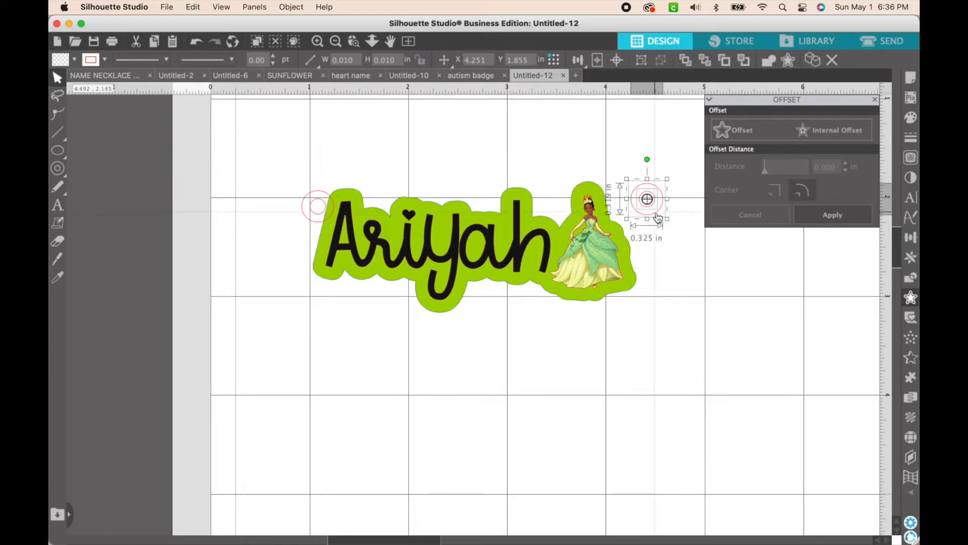
left_click_drag(658, 218, 626, 224)
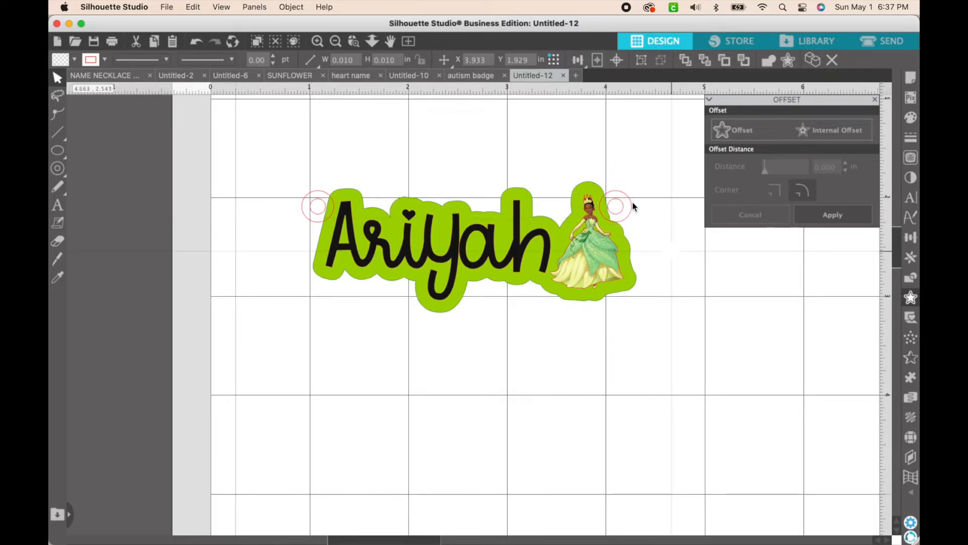
left_click(634, 202)
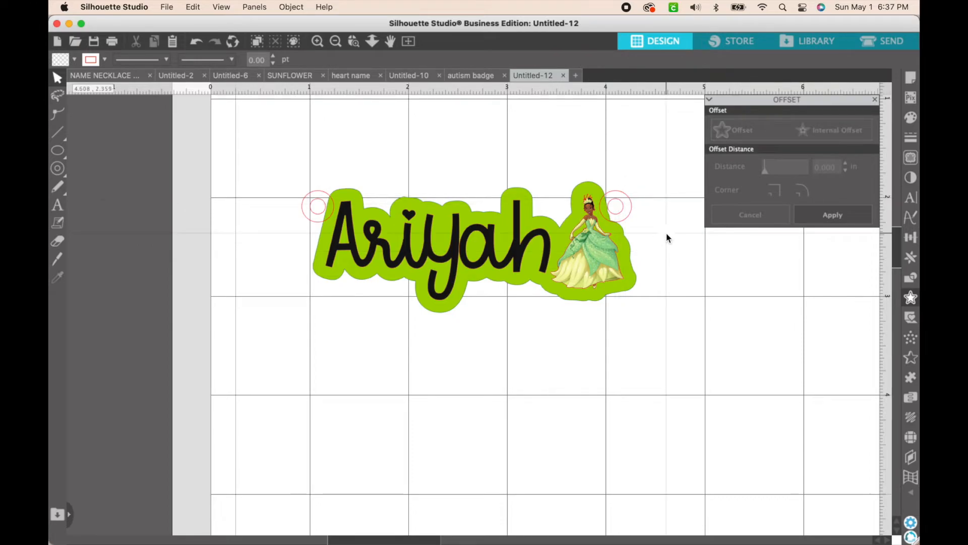
Select both outer circles together with the green offset backing and weld them into one shape
left_click(633, 218)
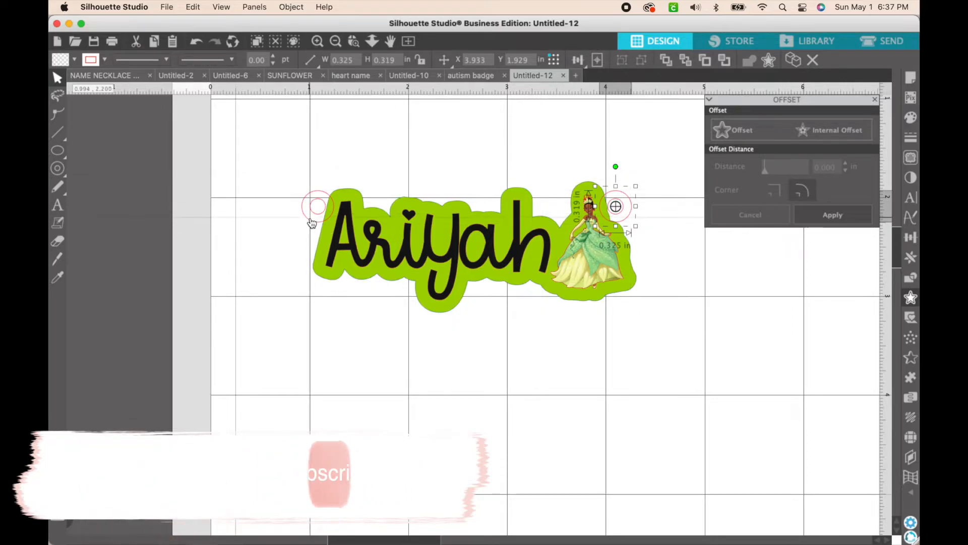
left_click(311, 222, "shift")
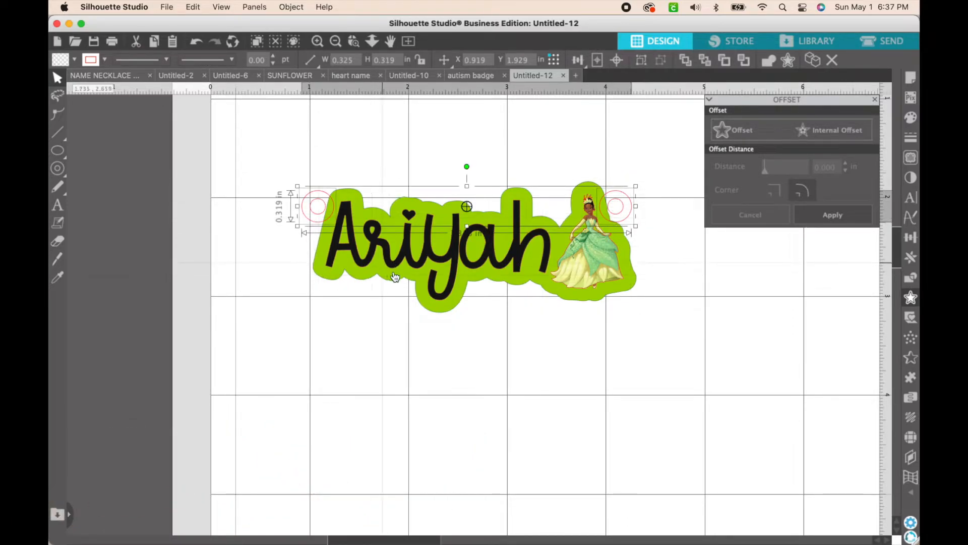
left_click(415, 275, "shift")
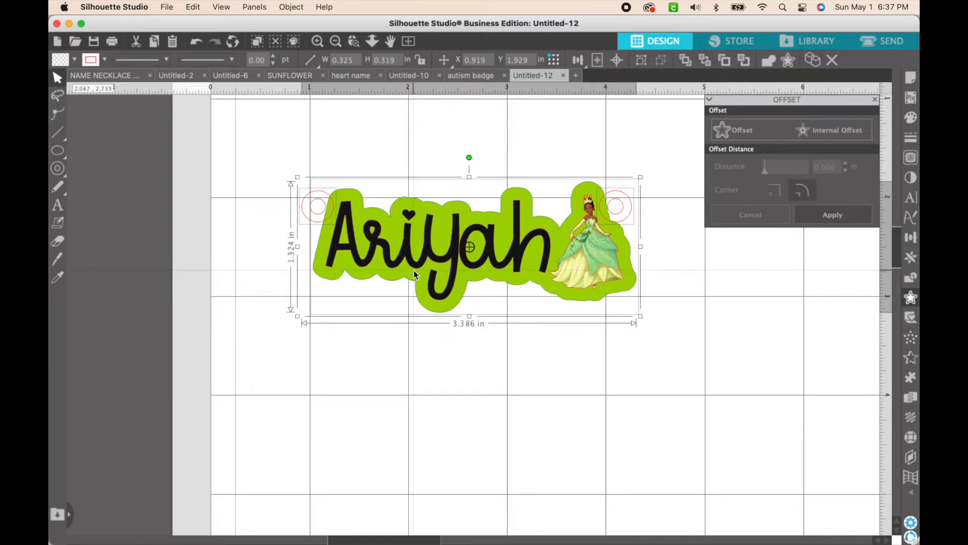
left_click(767, 61)
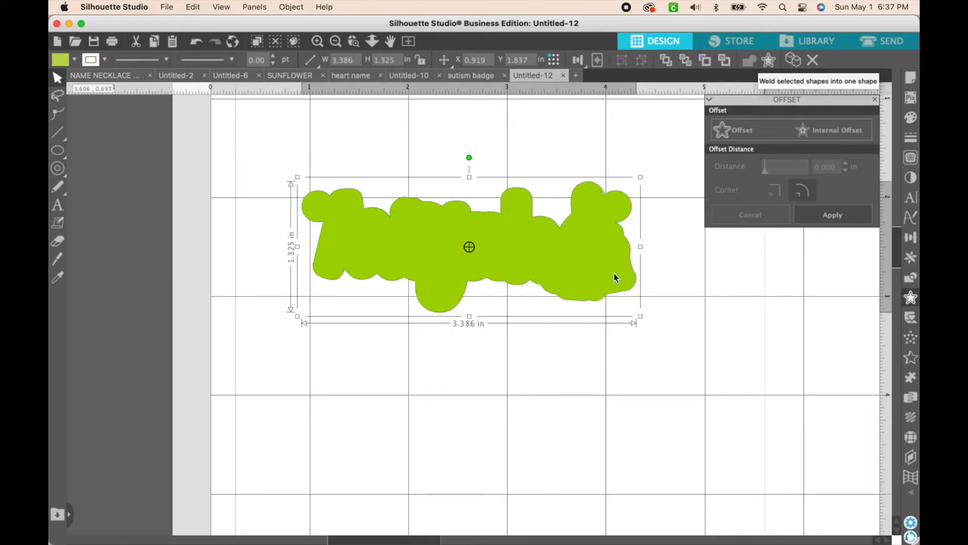
Send the welded green backing behind the name, princess and small inner circles
left_click(627, 354)
left_click(596, 293)
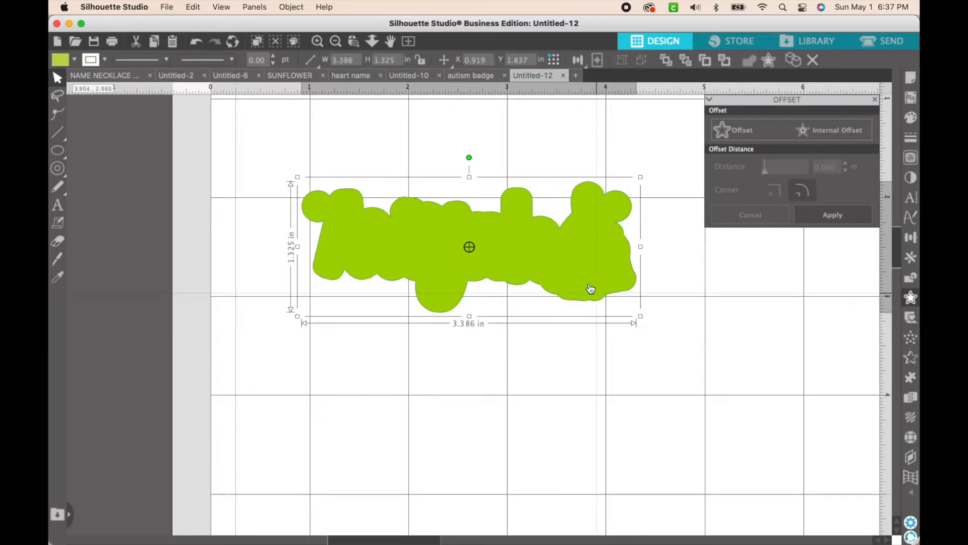
right_click(589, 288)
scroll(613, 459, "down", 3)
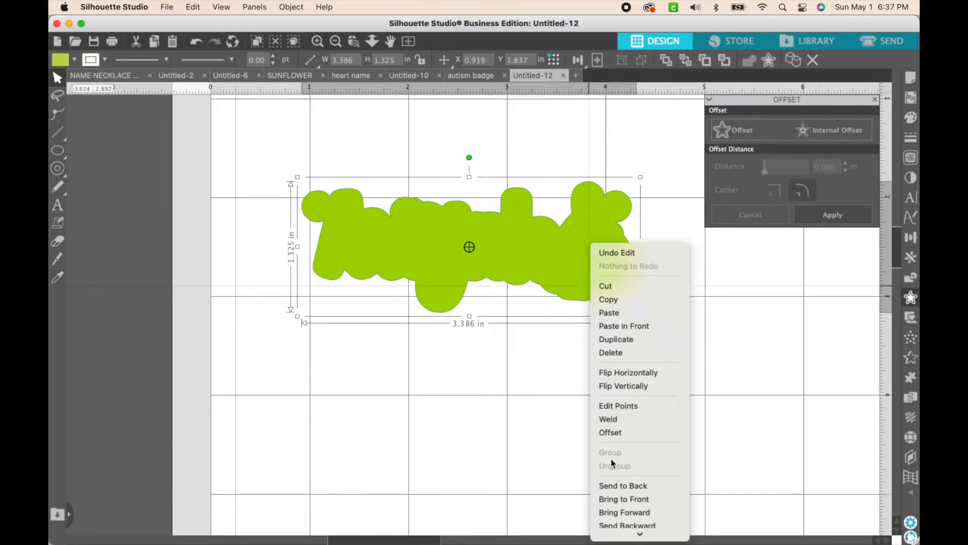
left_click(639, 465)
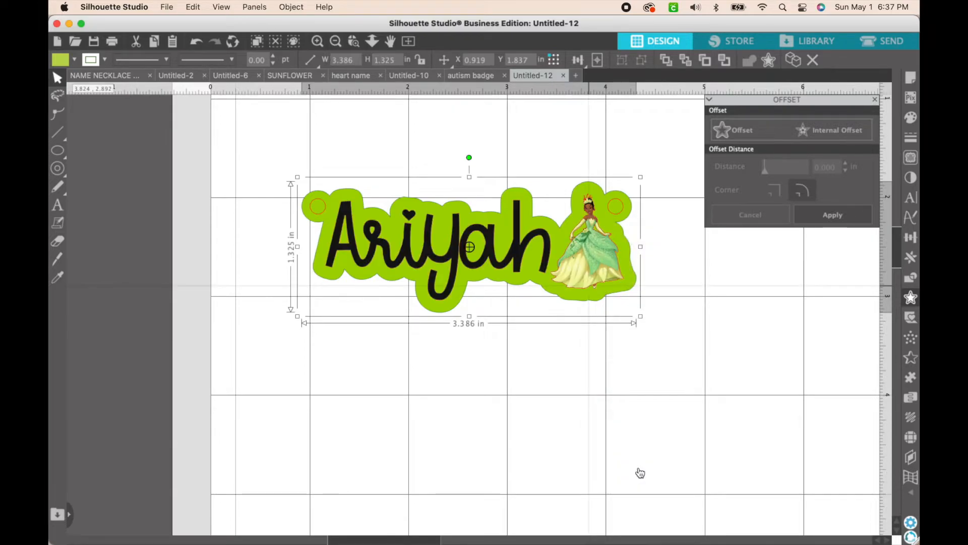
left_click(609, 457)
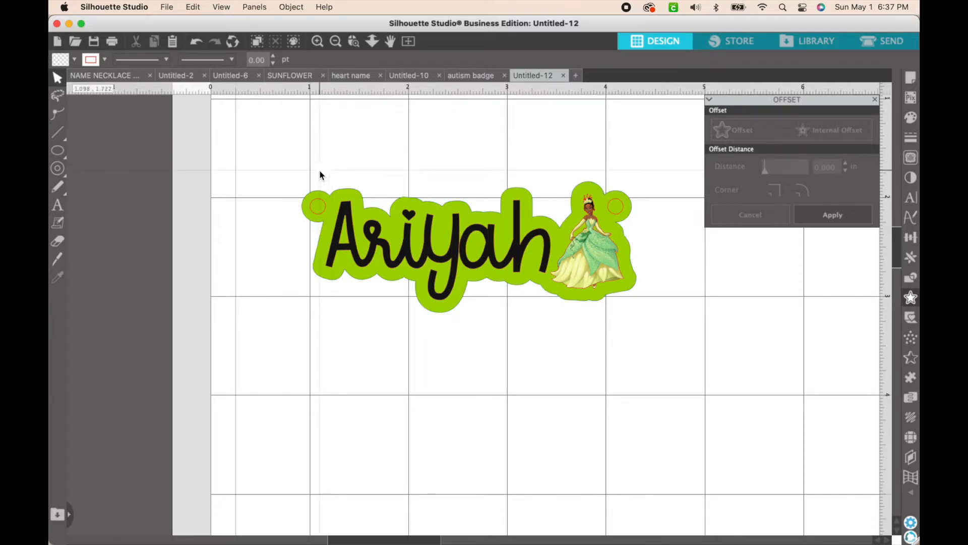
Subtract the small inner circle beside the name's first letter from the green backing to cut the hanging hole
left_click(315, 192)
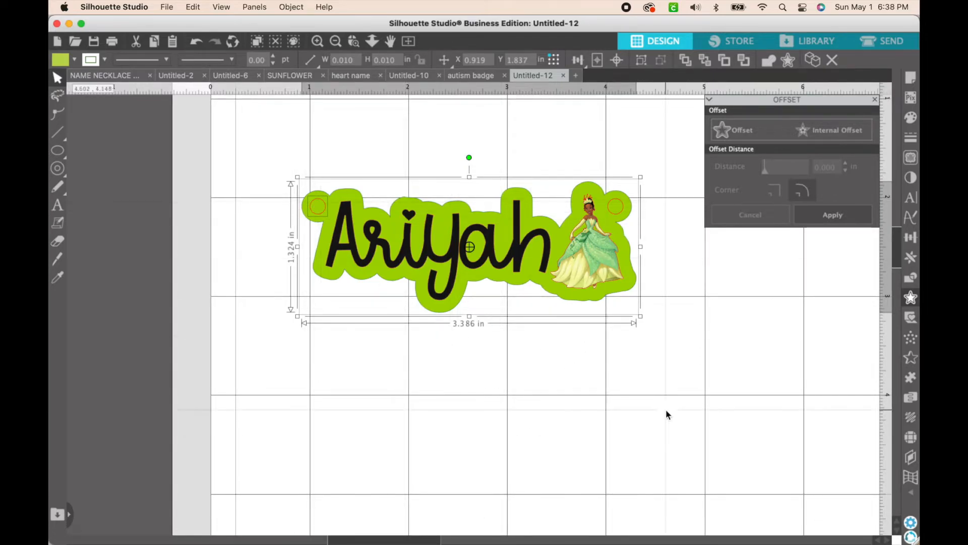
left_click(913, 280)
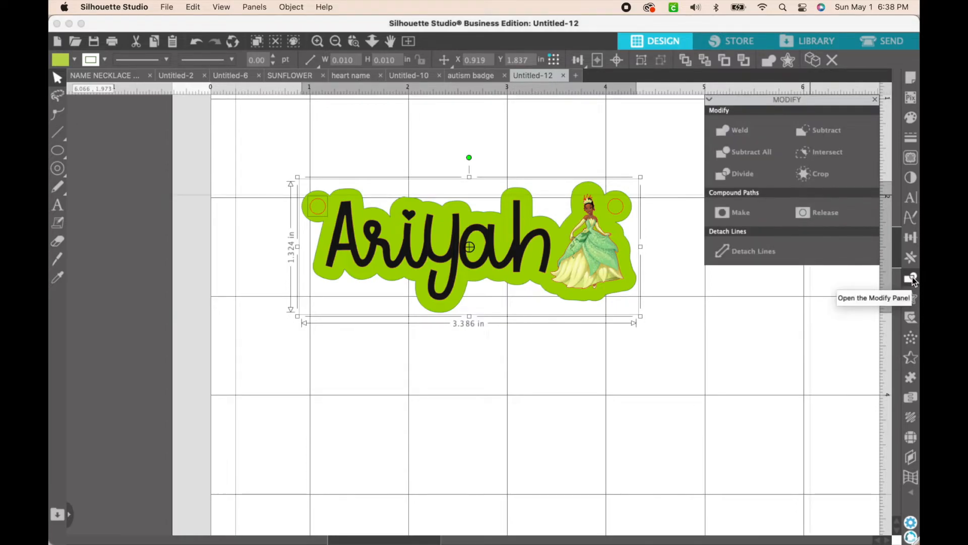
left_click(801, 131)
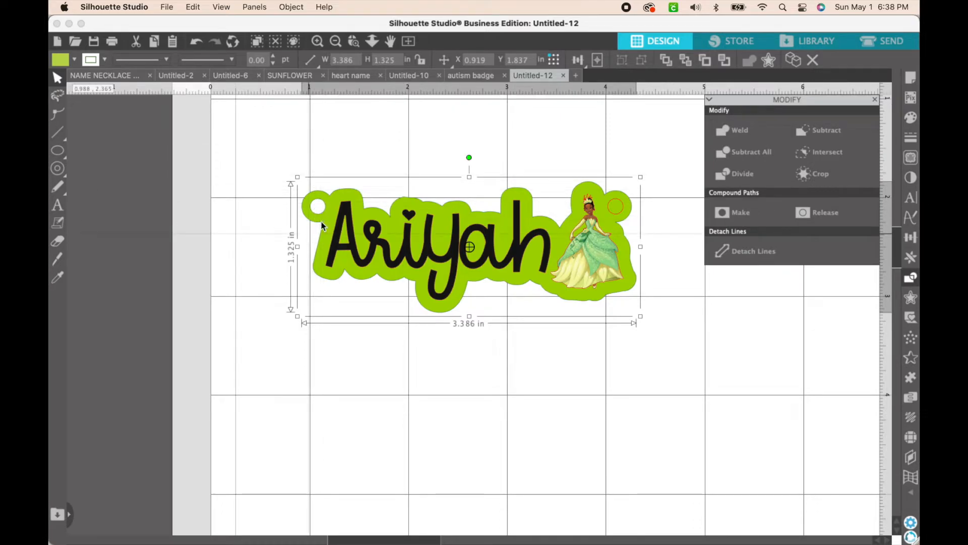
left_click(659, 112)
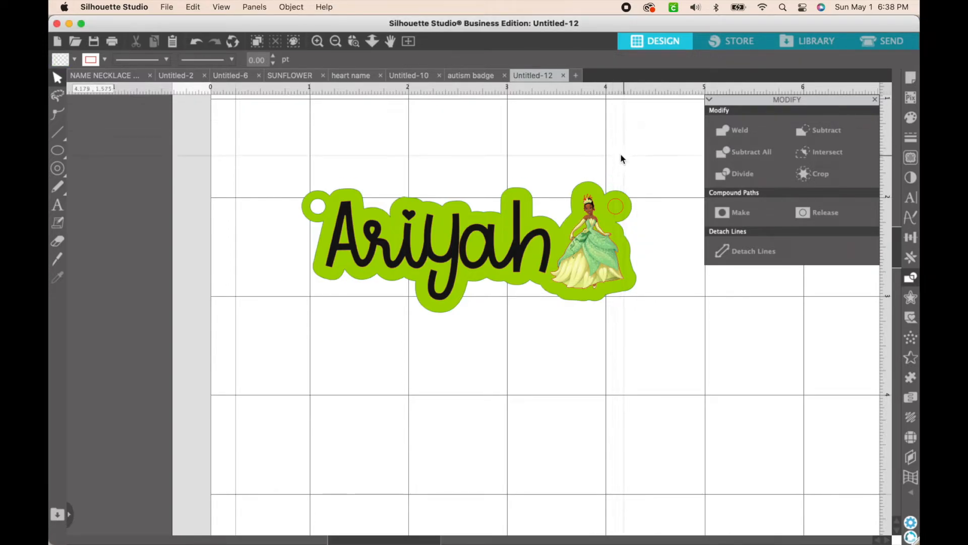
Subtract the small inner circle beside the princess's head from the green backing to cut the second hanging hole
left_click(618, 208)
left_click(619, 211)
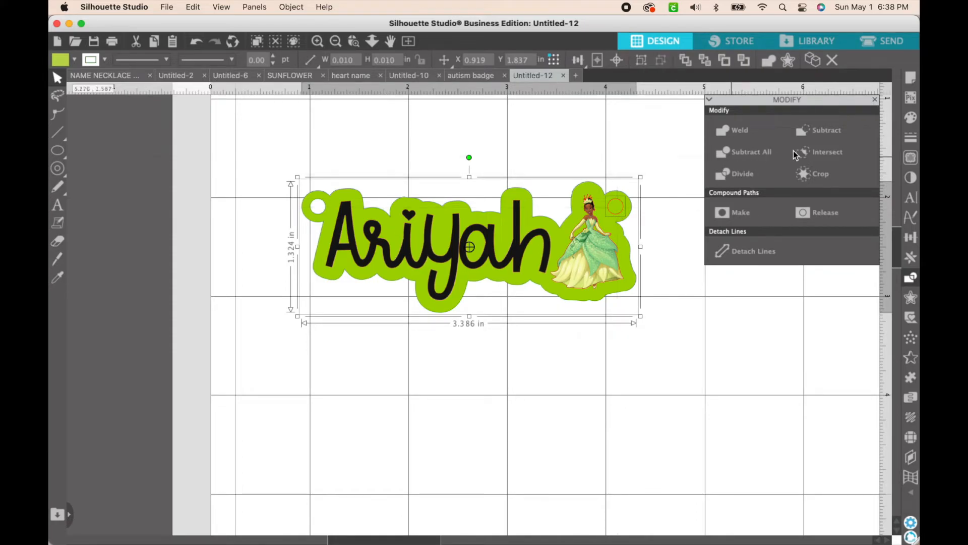
left_click(817, 132)
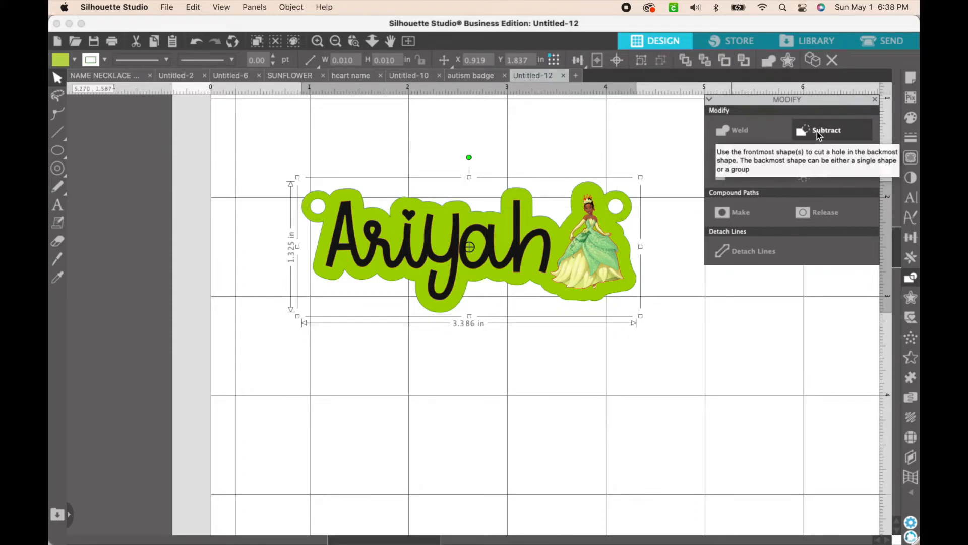
left_click(694, 422)
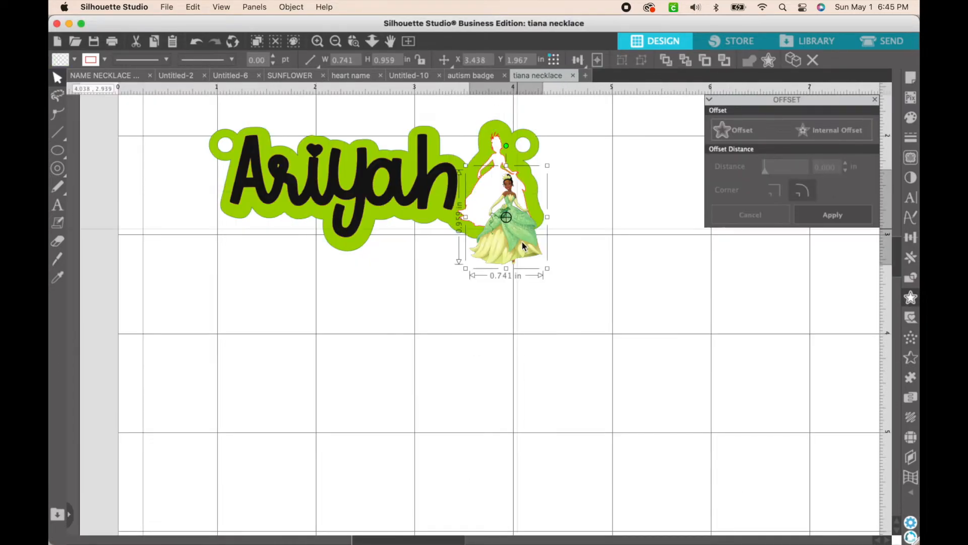
Separate the princess picture from the necklace and move the name with its green backing off the page, keeping only the picture on it
left_click_drag(523, 246, 187, 157)
left_click_drag(638, 284, 411, 148)
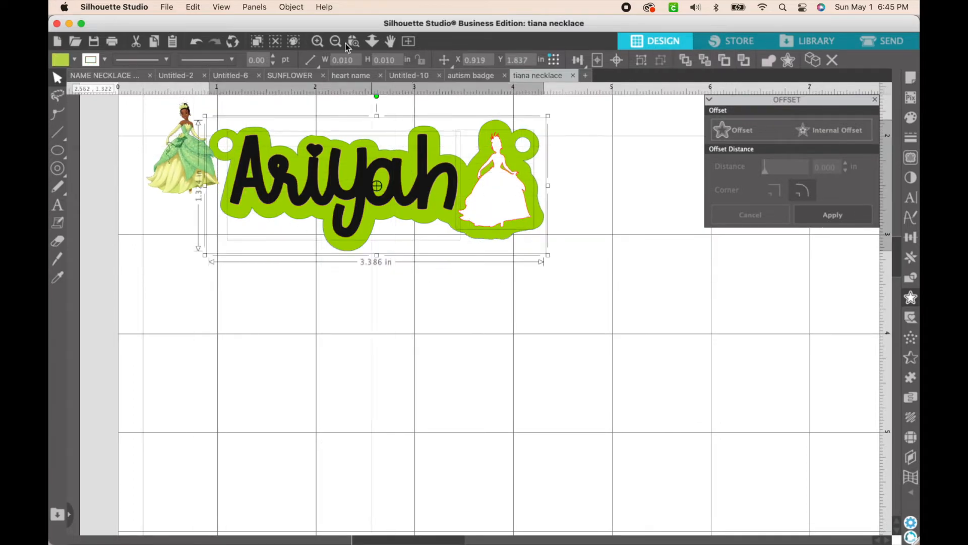
left_click(336, 42)
left_click(335, 42)
left_click(335, 42)
left_click_drag(464, 274, 823, 325)
left_click_drag(398, 263, 398, 227)
left_click(317, 41)
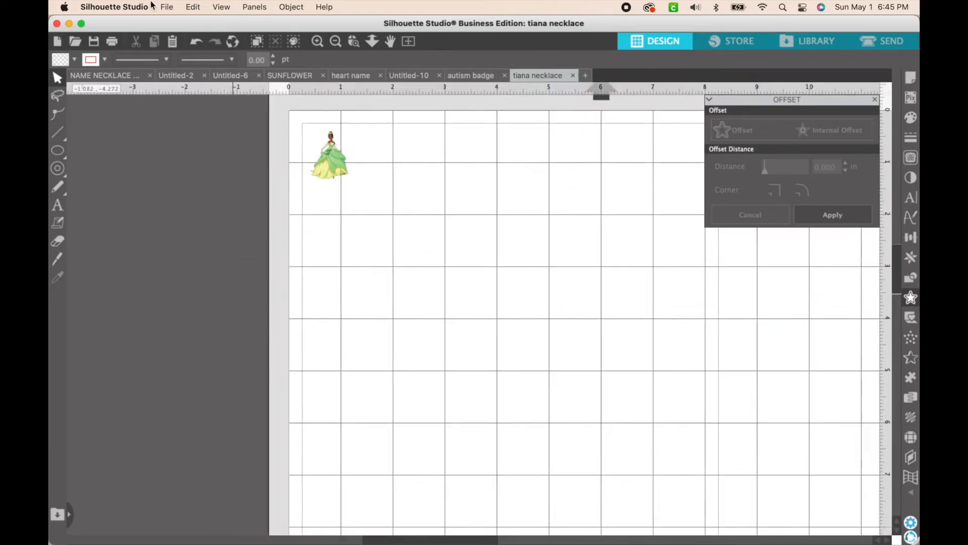
left_click(317, 41)
Open the print settings for the princess picture and choose the EPSON ET-2720 Series 2 printer
left_click(167, 7)
left_click(183, 211)
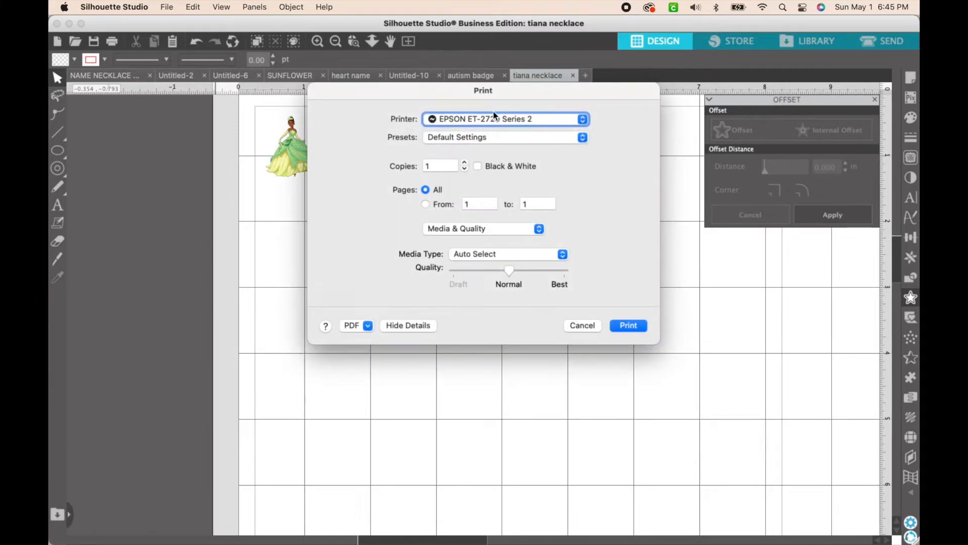
left_click(495, 117)
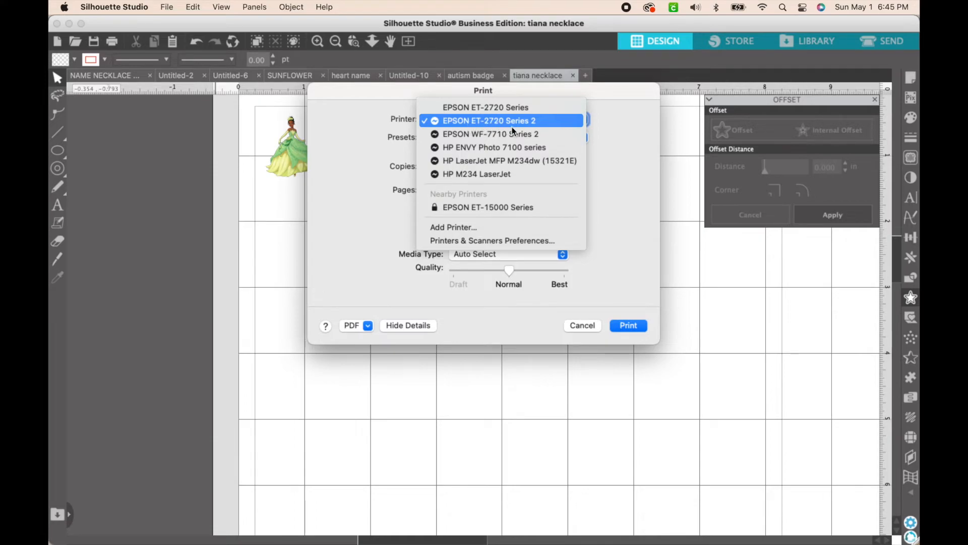
left_click(473, 122)
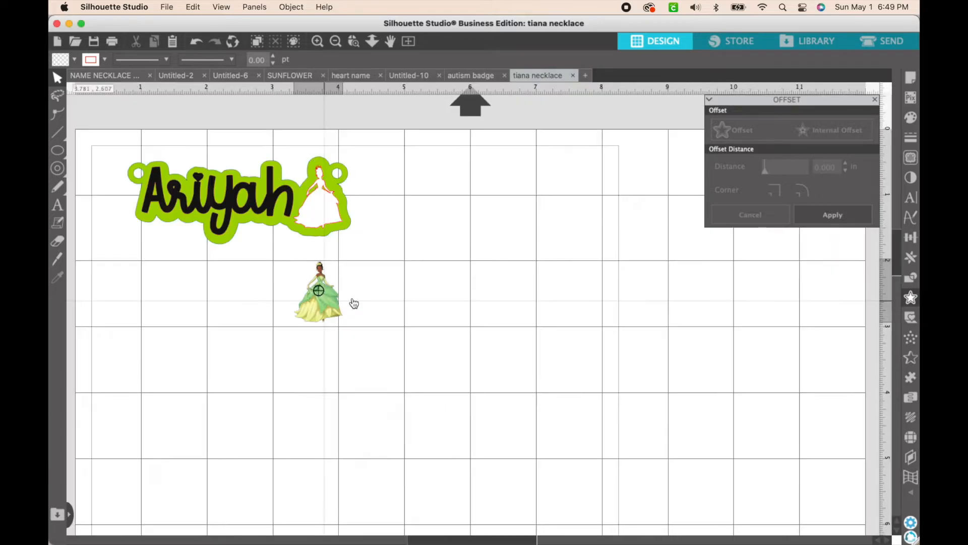
Place the princess picture apart from the name design and mirror the complete green-backed design horizontally
left_click_drag(346, 303, 572, 248)
left_click(261, 163)
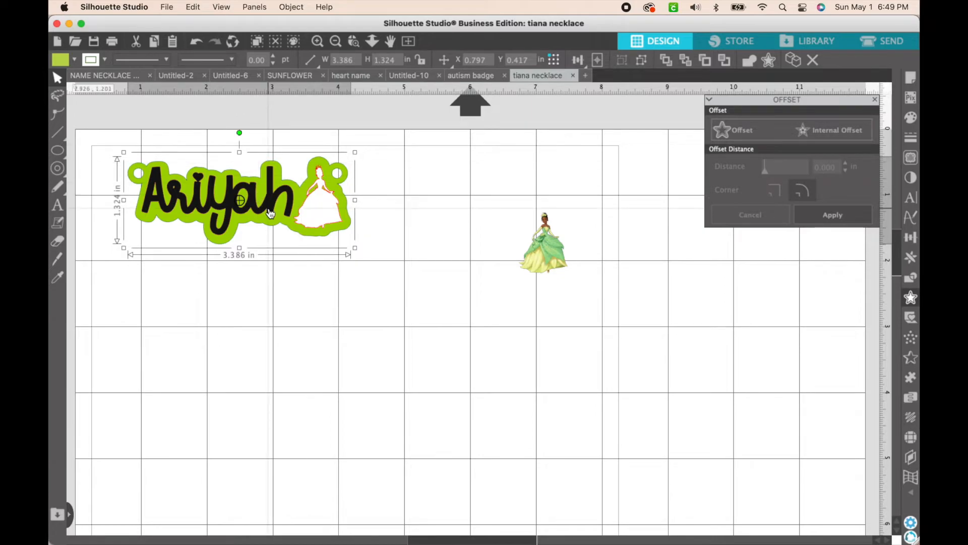
left_click_drag(112, 141, 363, 252)
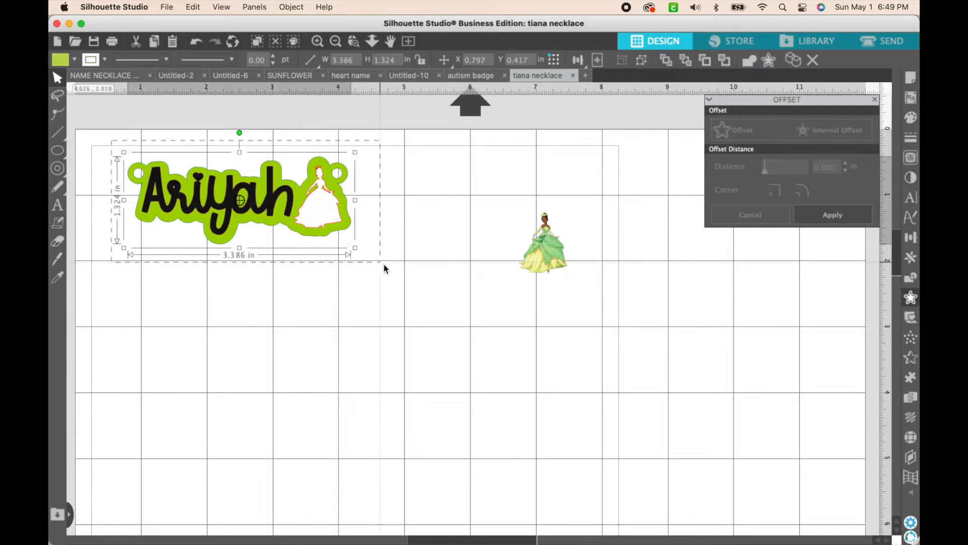
right_click(320, 201)
left_click(361, 324)
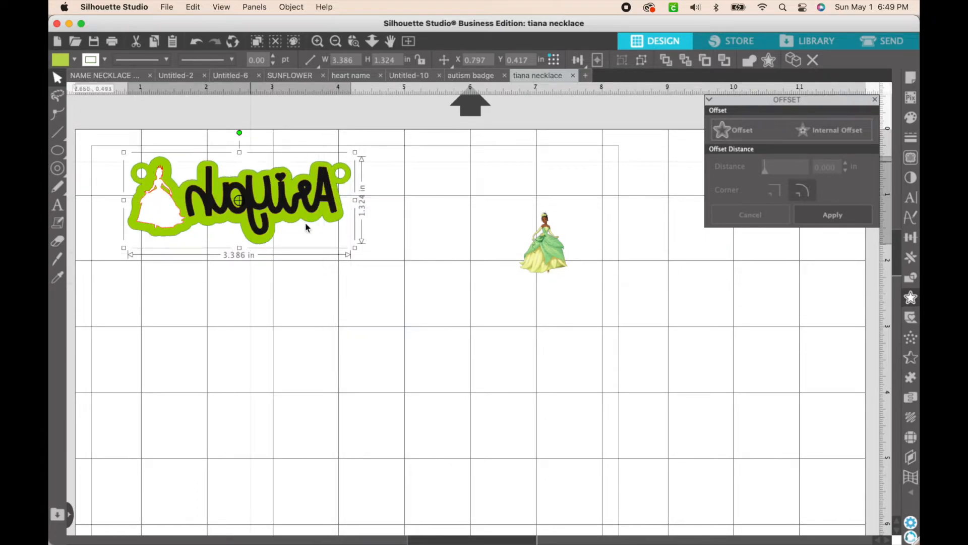
left_click(312, 317)
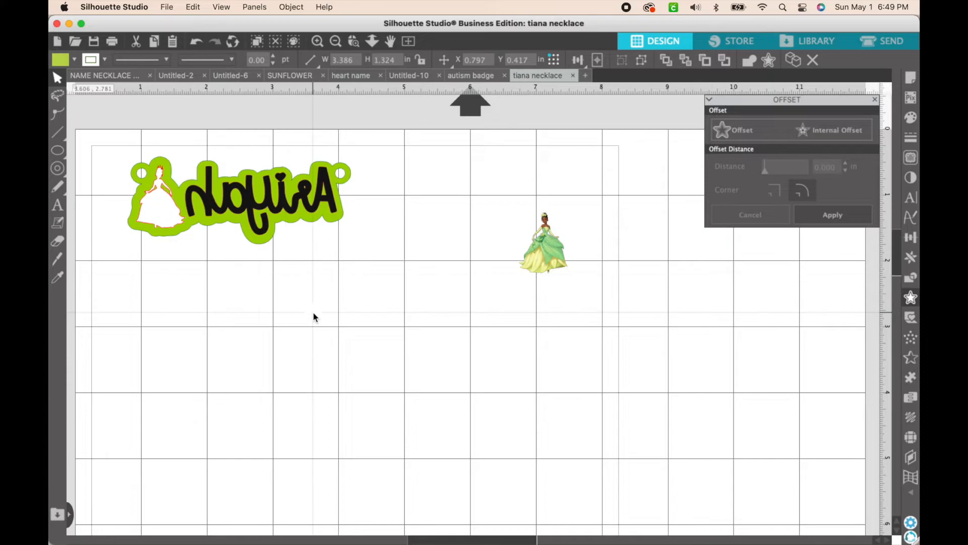
Save the mirrored design to the Desktop in SVG format as tiana necklace.svg, replacing the existing file
left_click(159, 6)
mouse_move(255, 124)
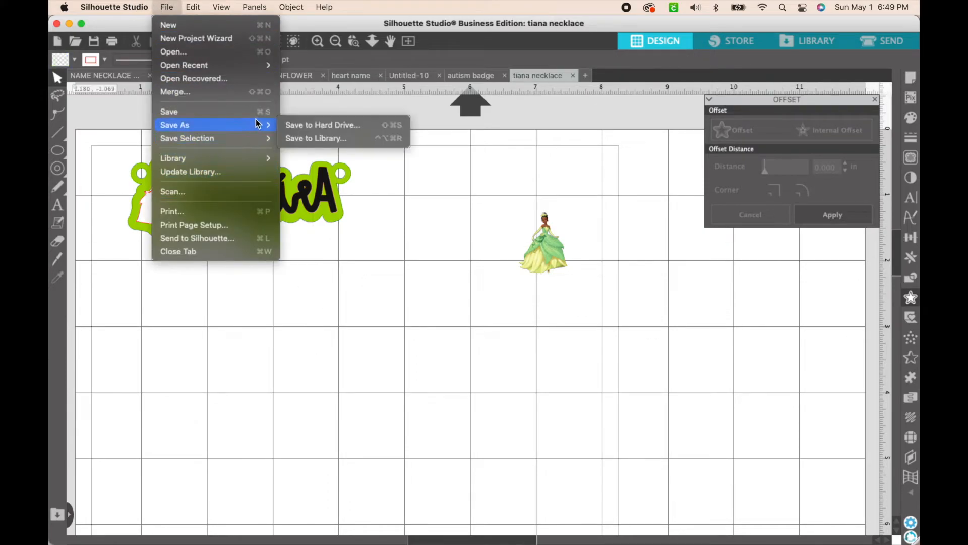
left_click(308, 124)
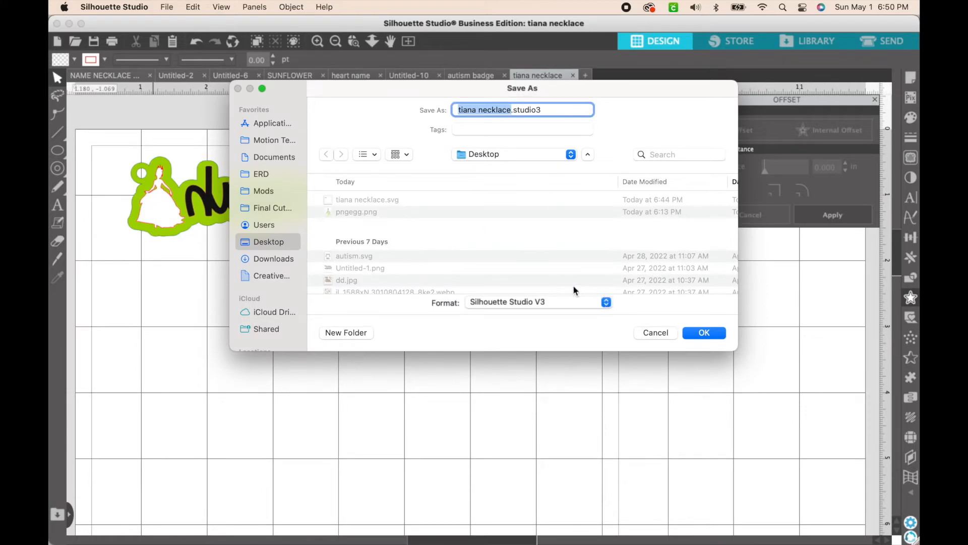
left_click(602, 306)
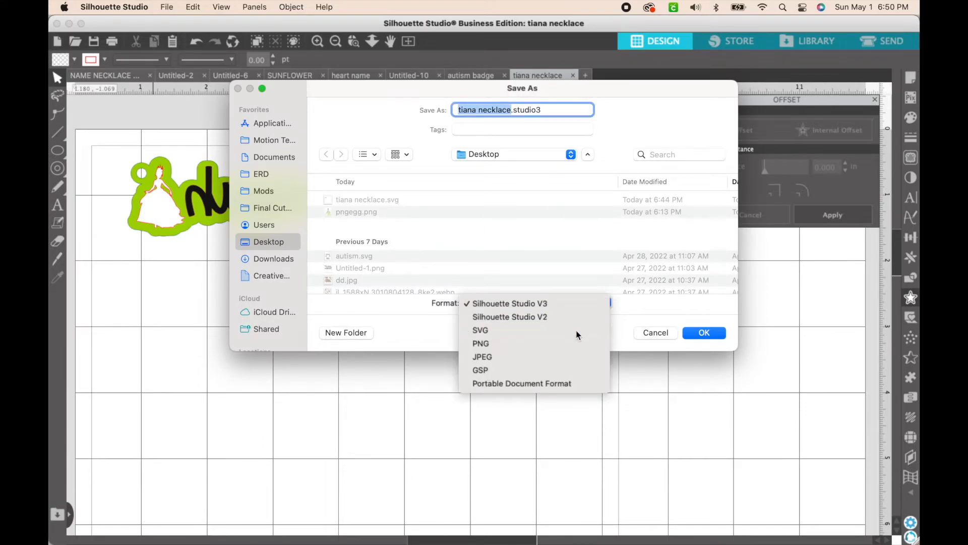
left_click(576, 333)
left_click(718, 332)
left_click(531, 274)
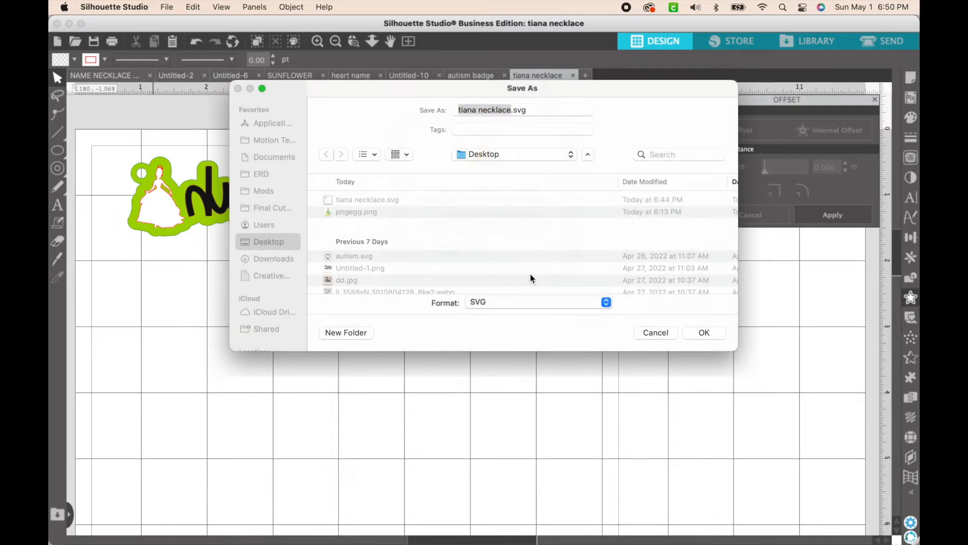
mouse_move(305, 543)
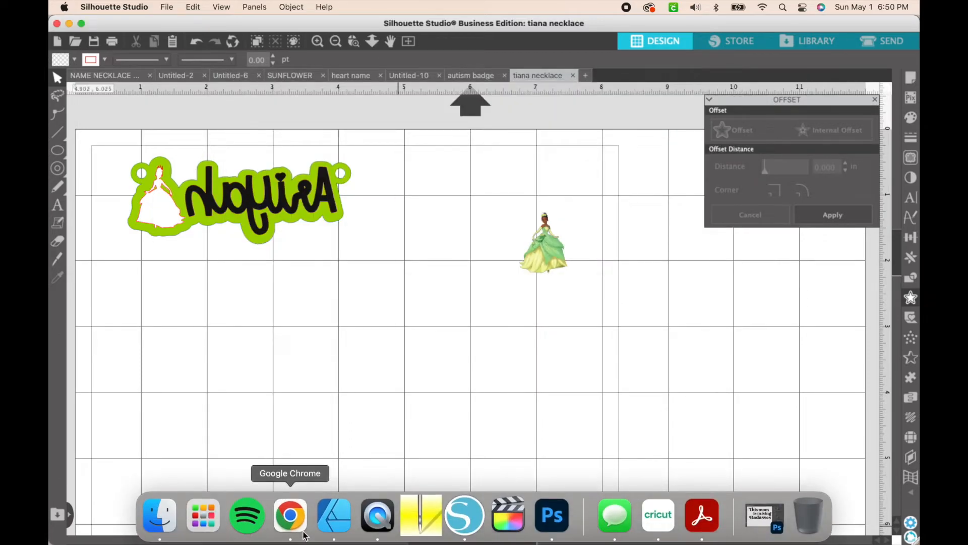